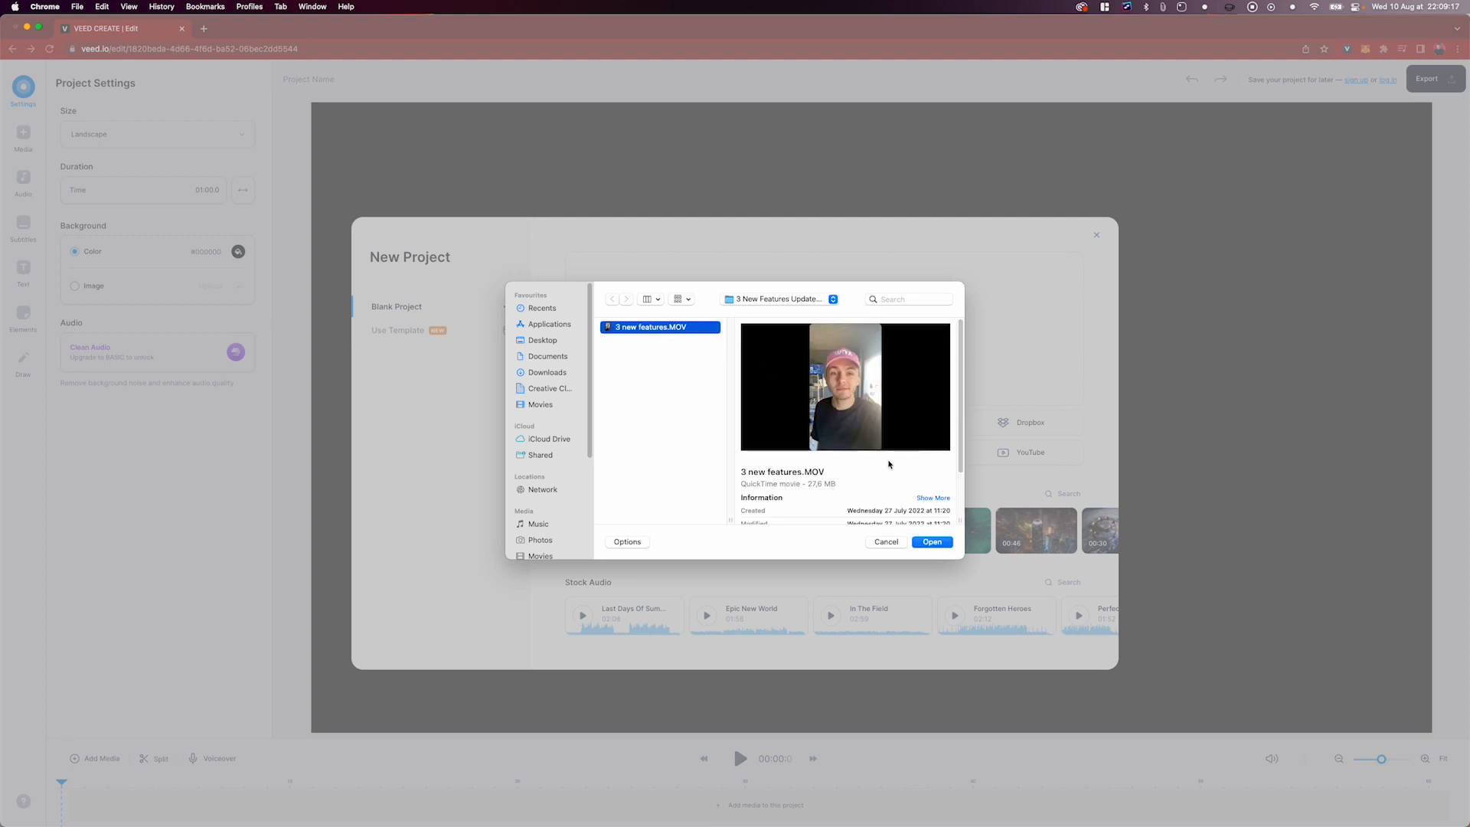
# Import the video file 3 new features.MOV into the project and play back its opening
pyautogui.click(931, 541)
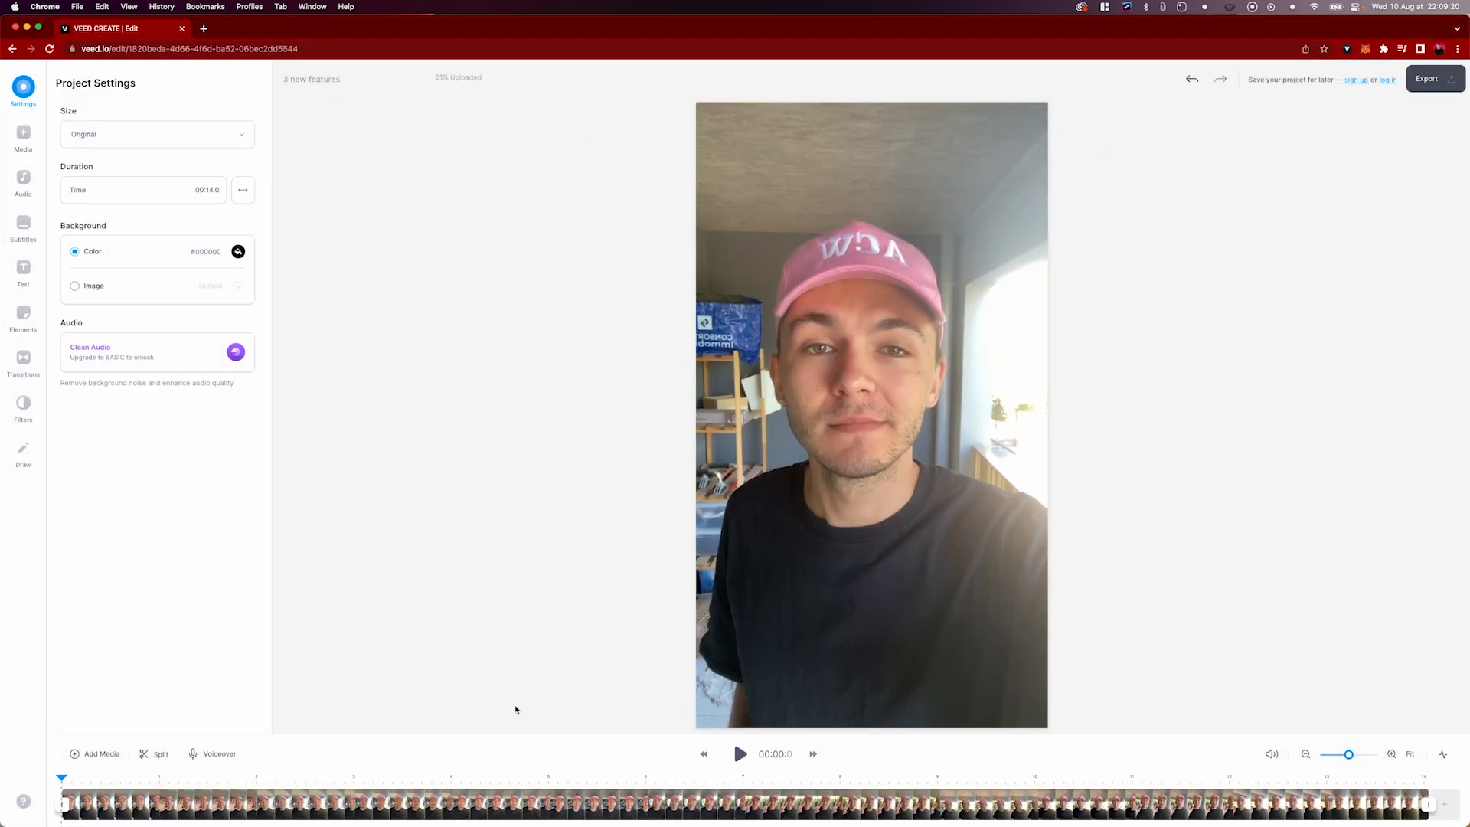
pyautogui.click(740, 754)
pyautogui.click(740, 754)
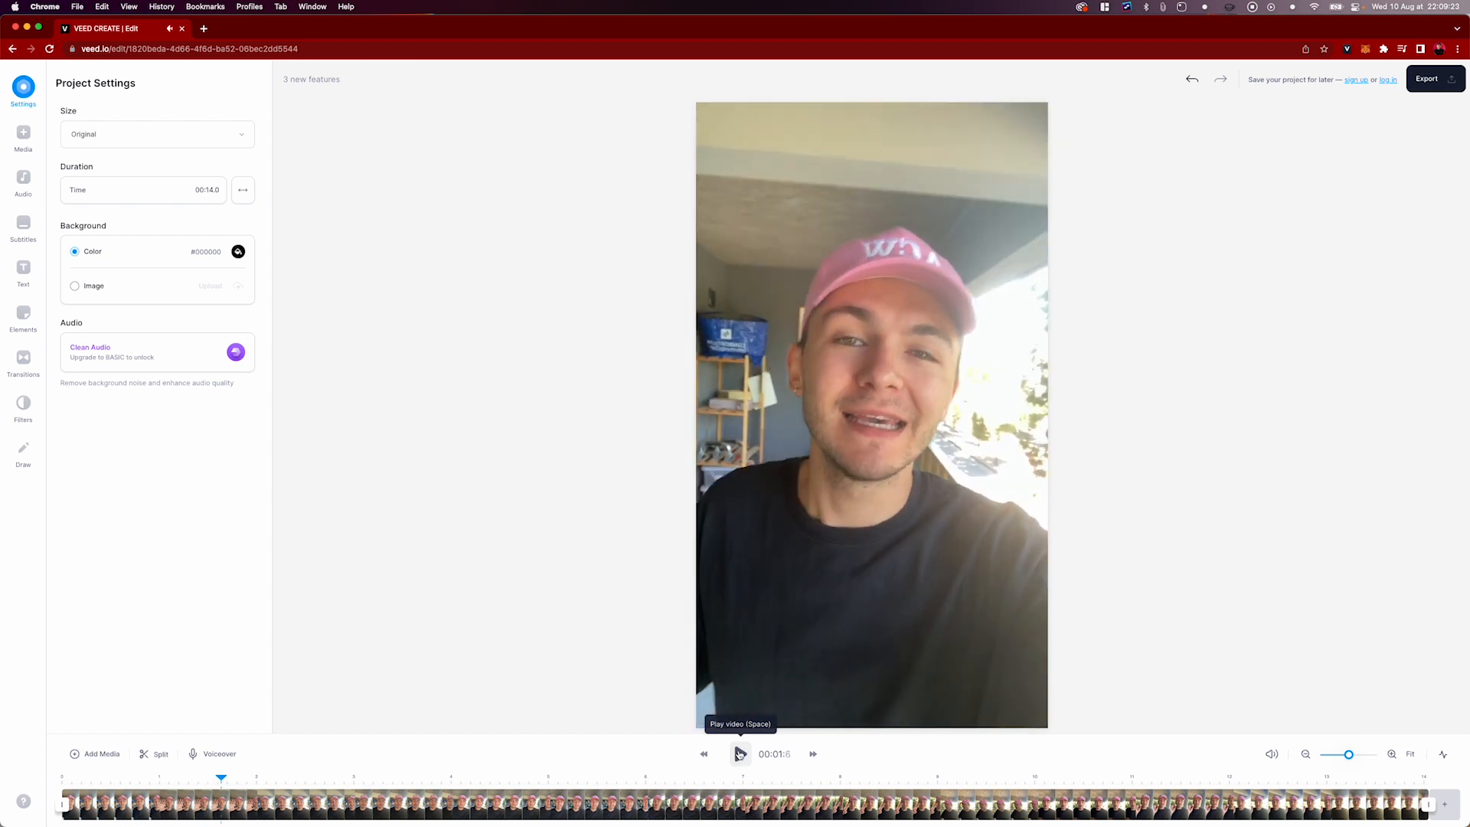
# Trim 0.3 seconds off the start of the video clip and play back the new opening
pyautogui.moveTo(100, 777)
pyautogui.mouseDown()
pyautogui.moveTo(77, 779)
pyautogui.moveTo(98, 779)
pyautogui.mouseUp()
pyautogui.click(78, 794)
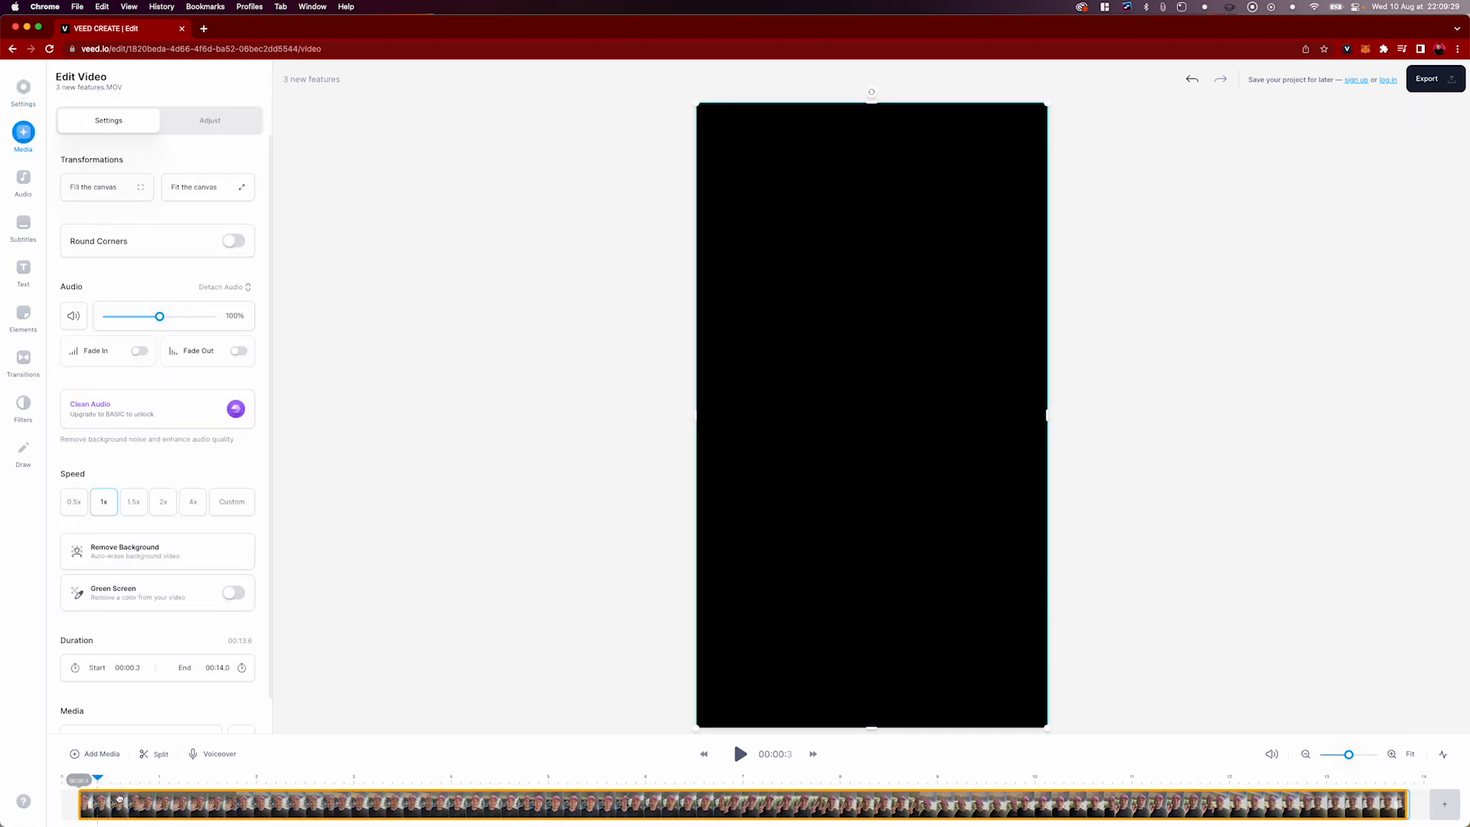
pyautogui.press('space')
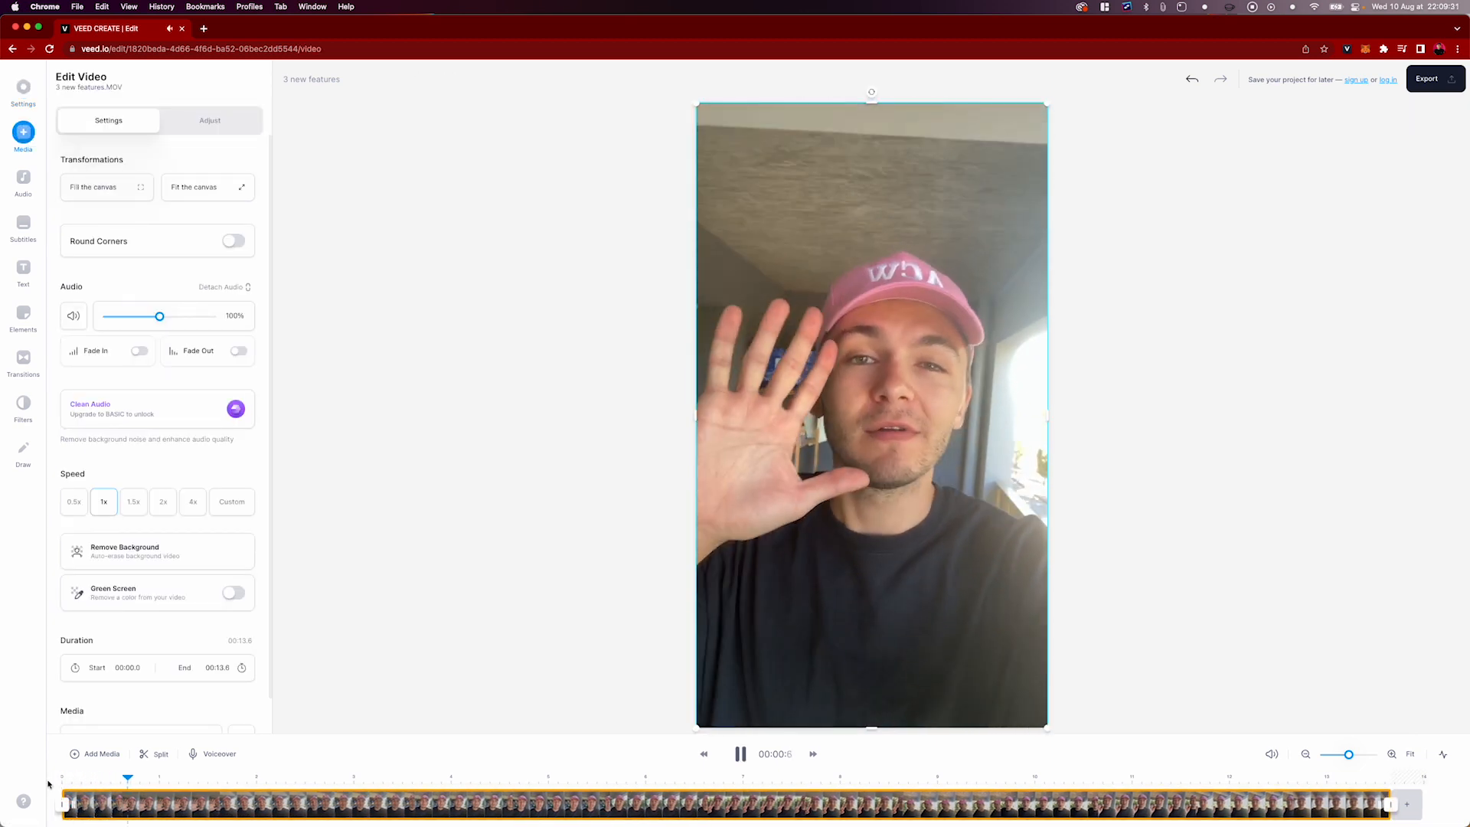
# Trim the end of the video clip to a 12.9-second duration and enlarge the timeline area
pyautogui.click(1309, 779)
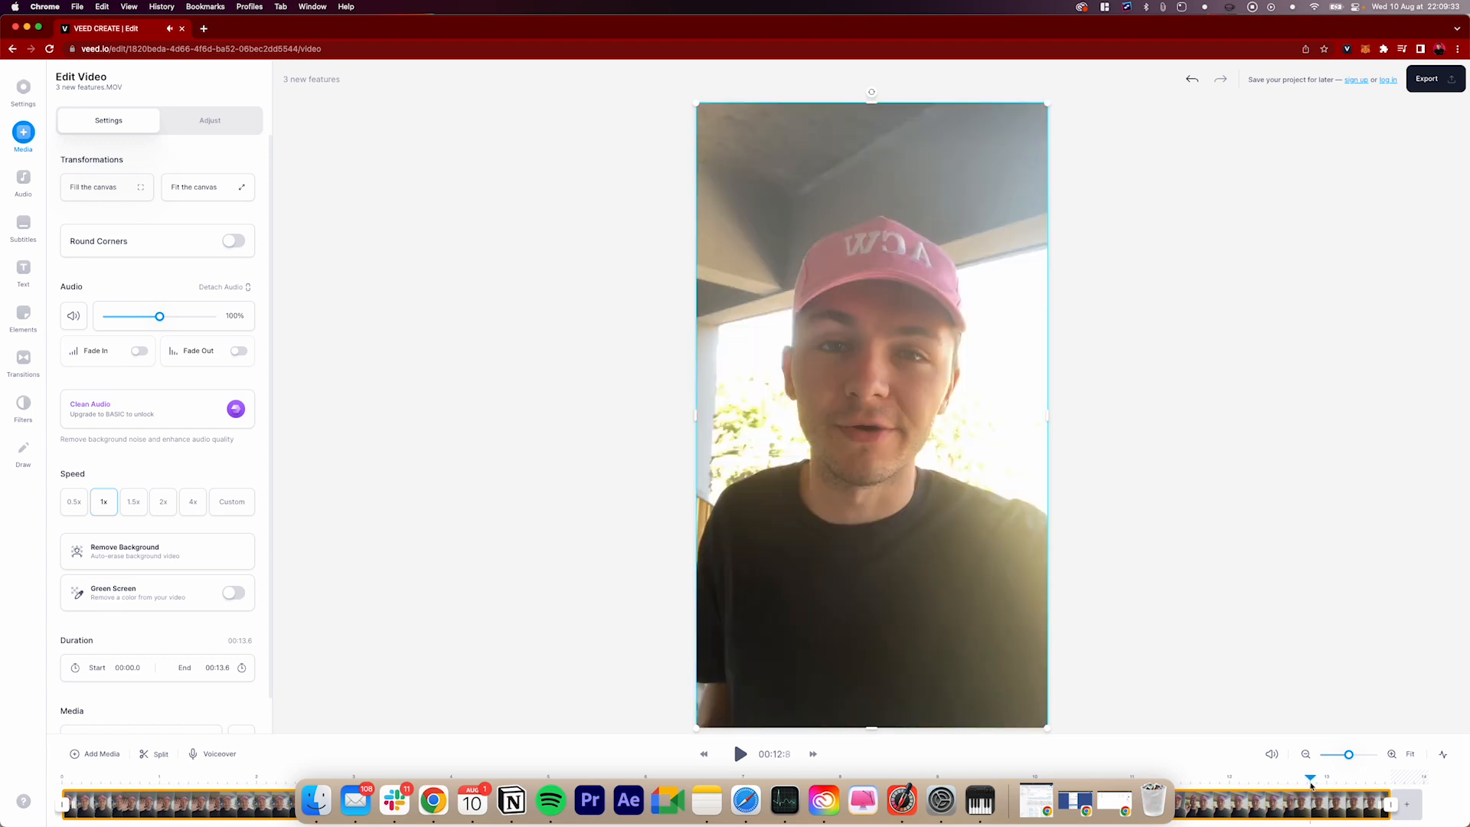
pyautogui.click(740, 754)
pyautogui.click(740, 754)
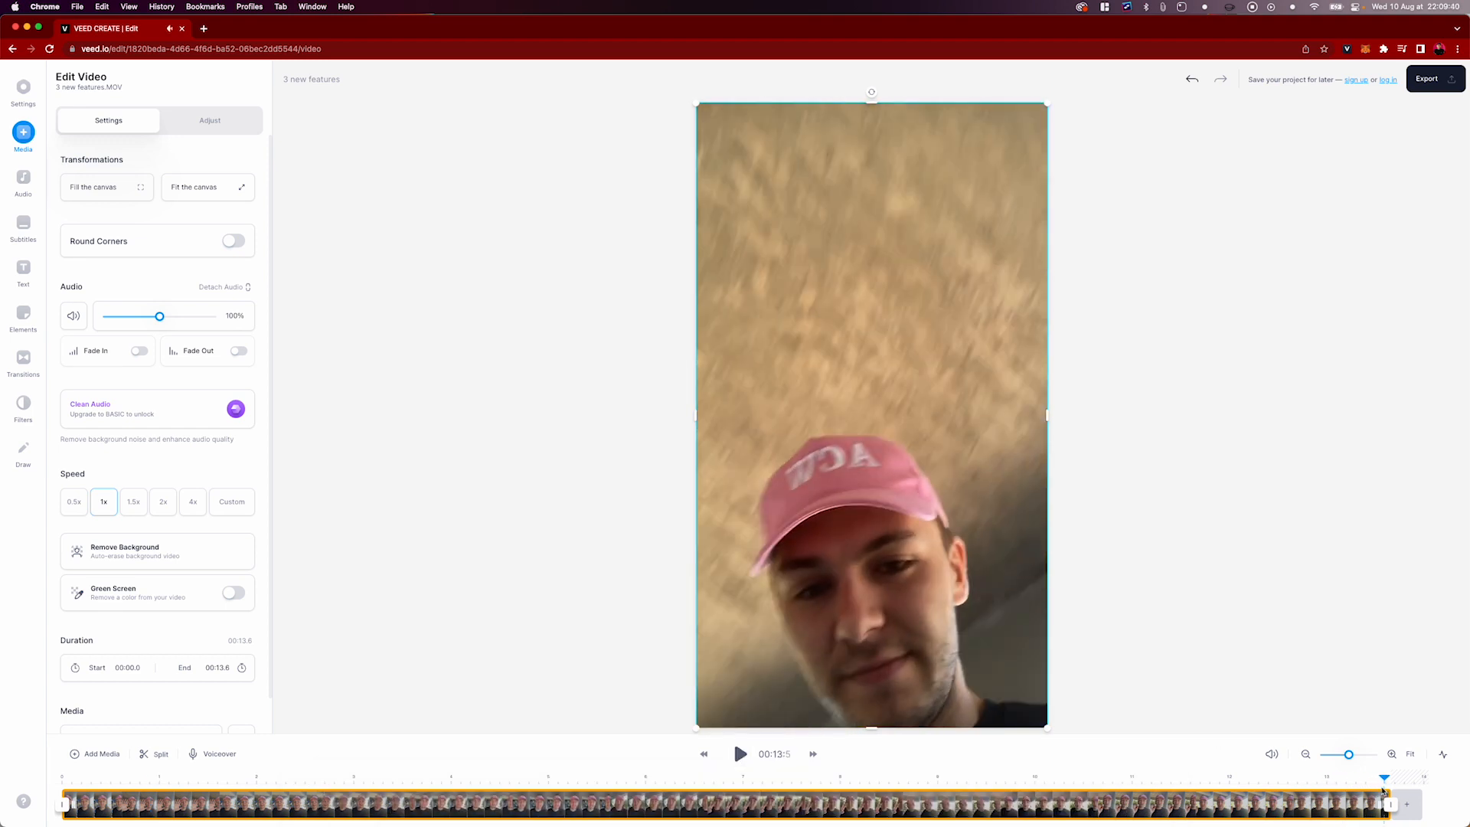
pyautogui.moveTo(1384, 791); pyautogui.dragTo(1317, 788)
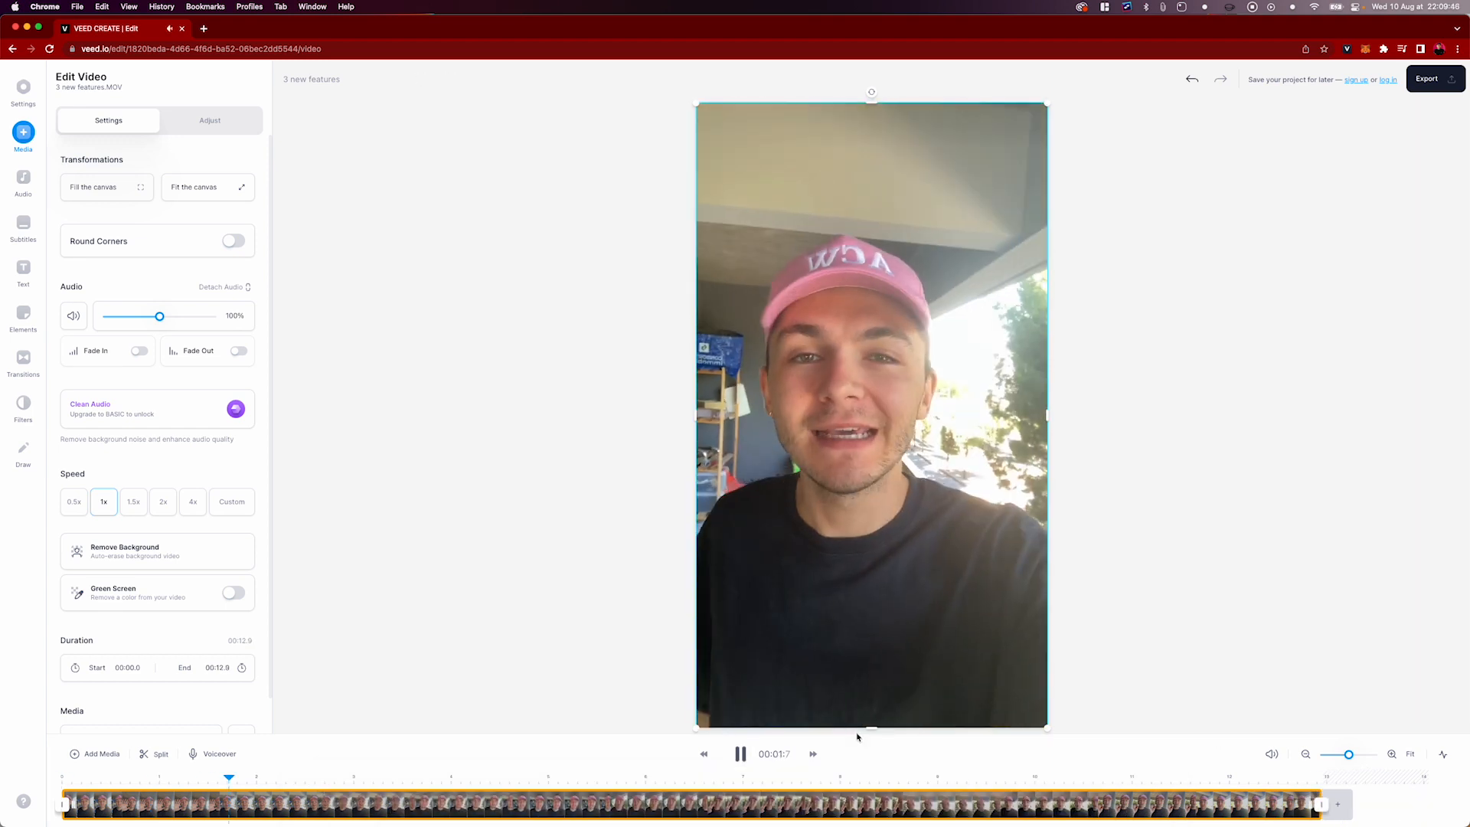
pyautogui.moveTo(857, 735); pyautogui.dragTo(858, 662)
pyautogui.click(737, 681)
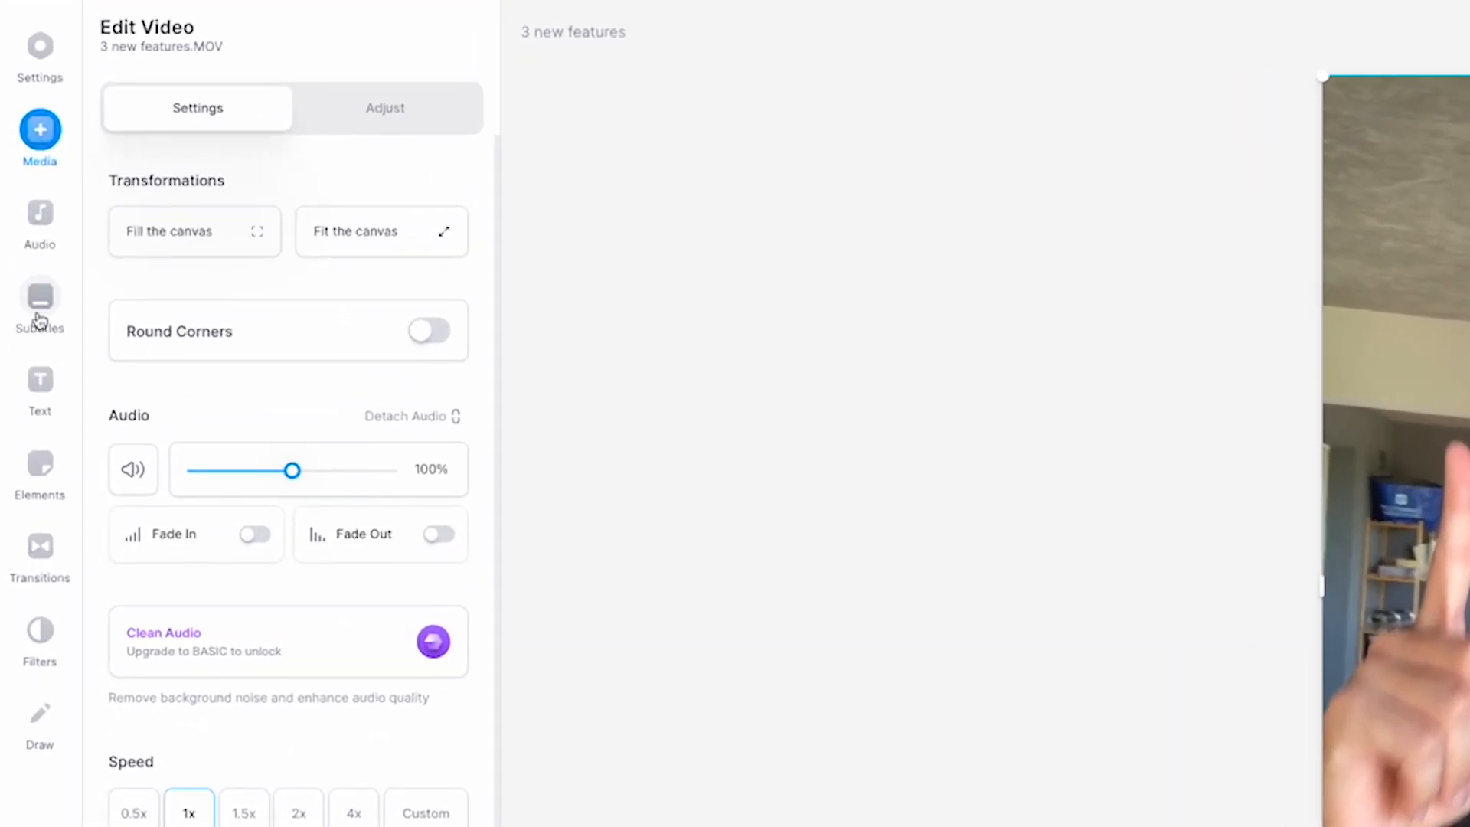
# Generate automatic subtitles for 3 new features.MOV with English as the spoken language
pyautogui.click(39, 320)
pyautogui.click(317, 260)
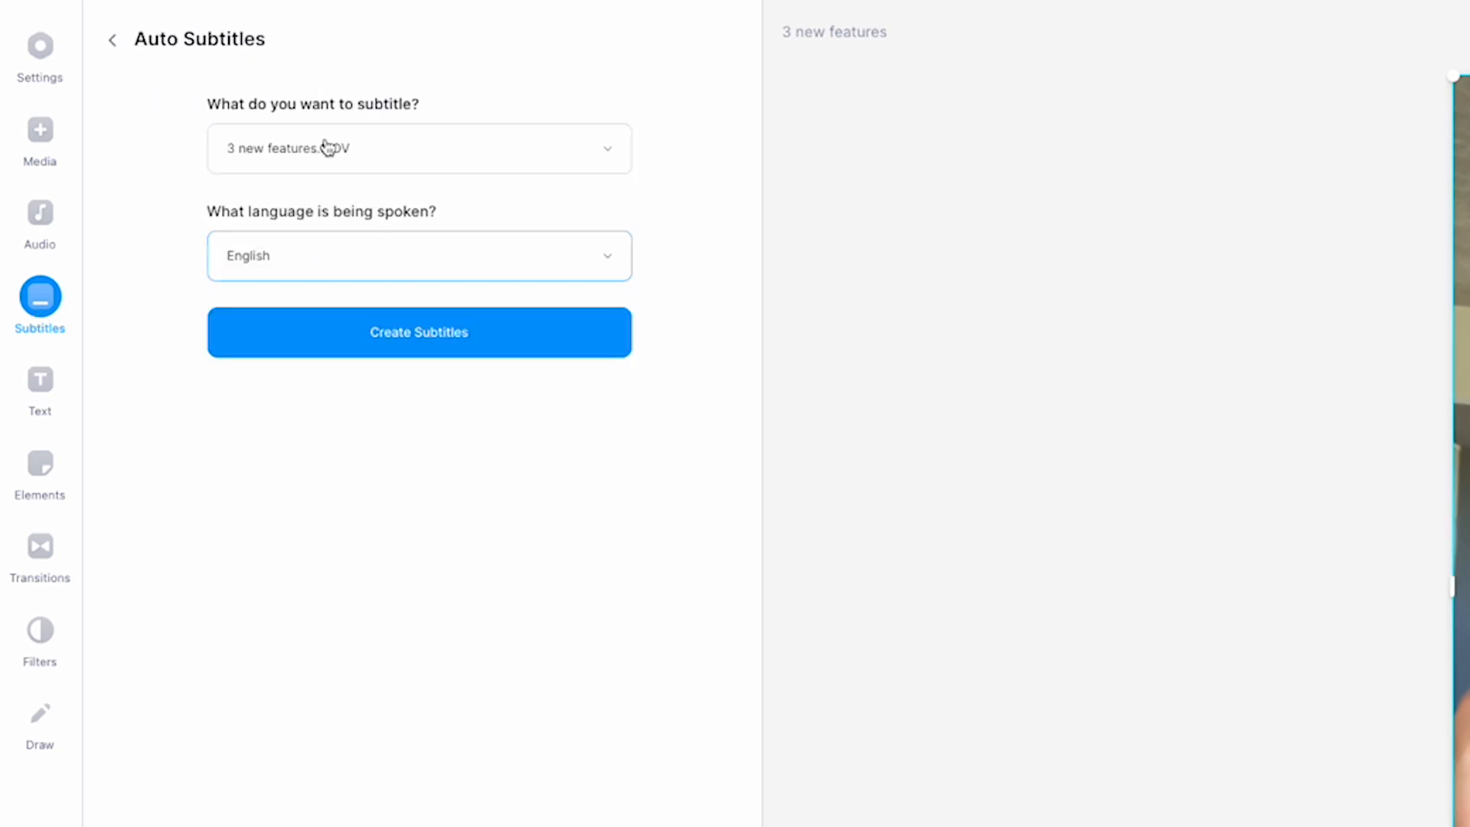
pyautogui.click(323, 258)
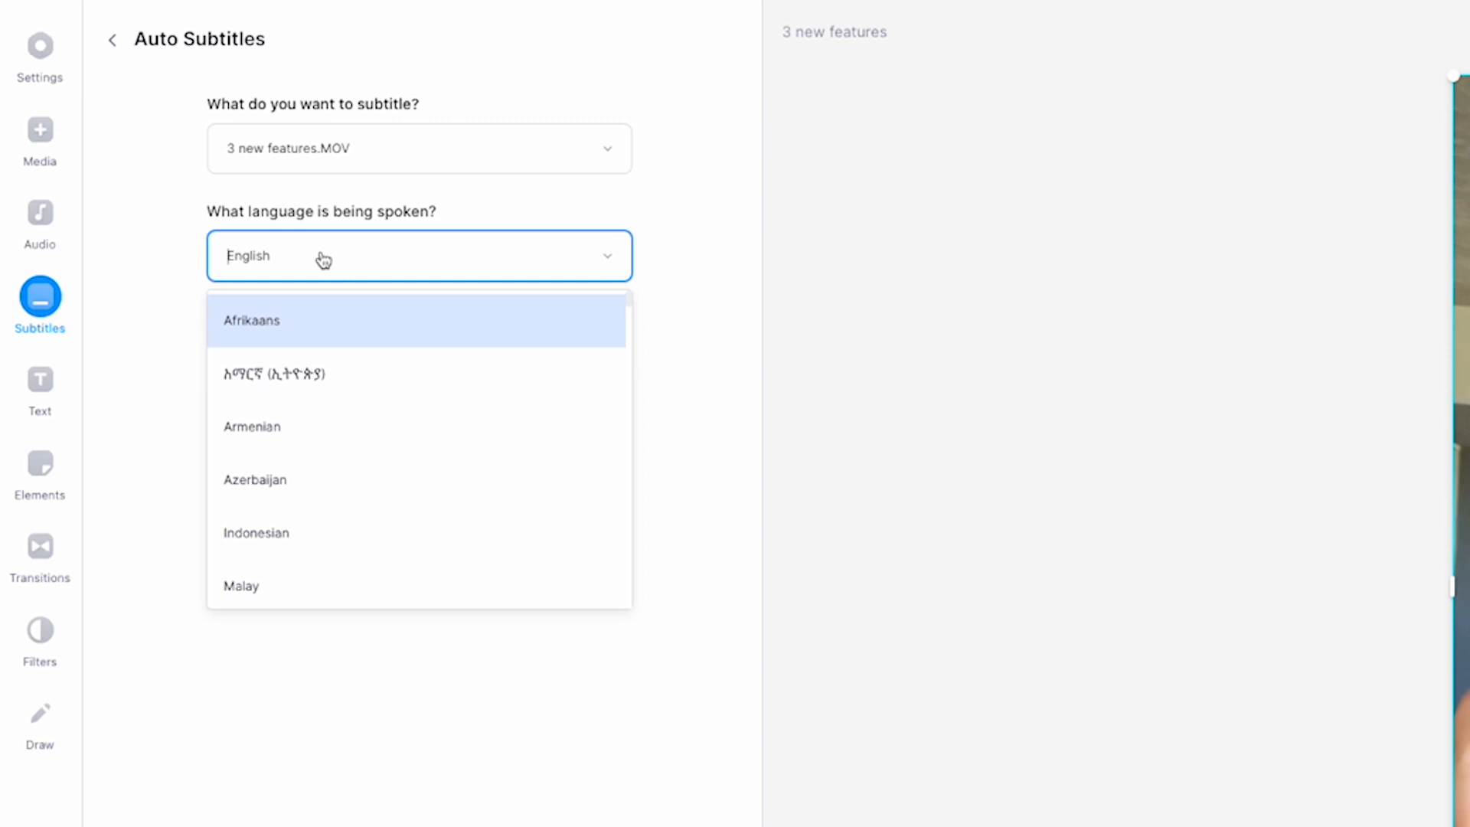
pyautogui.click(151, 329)
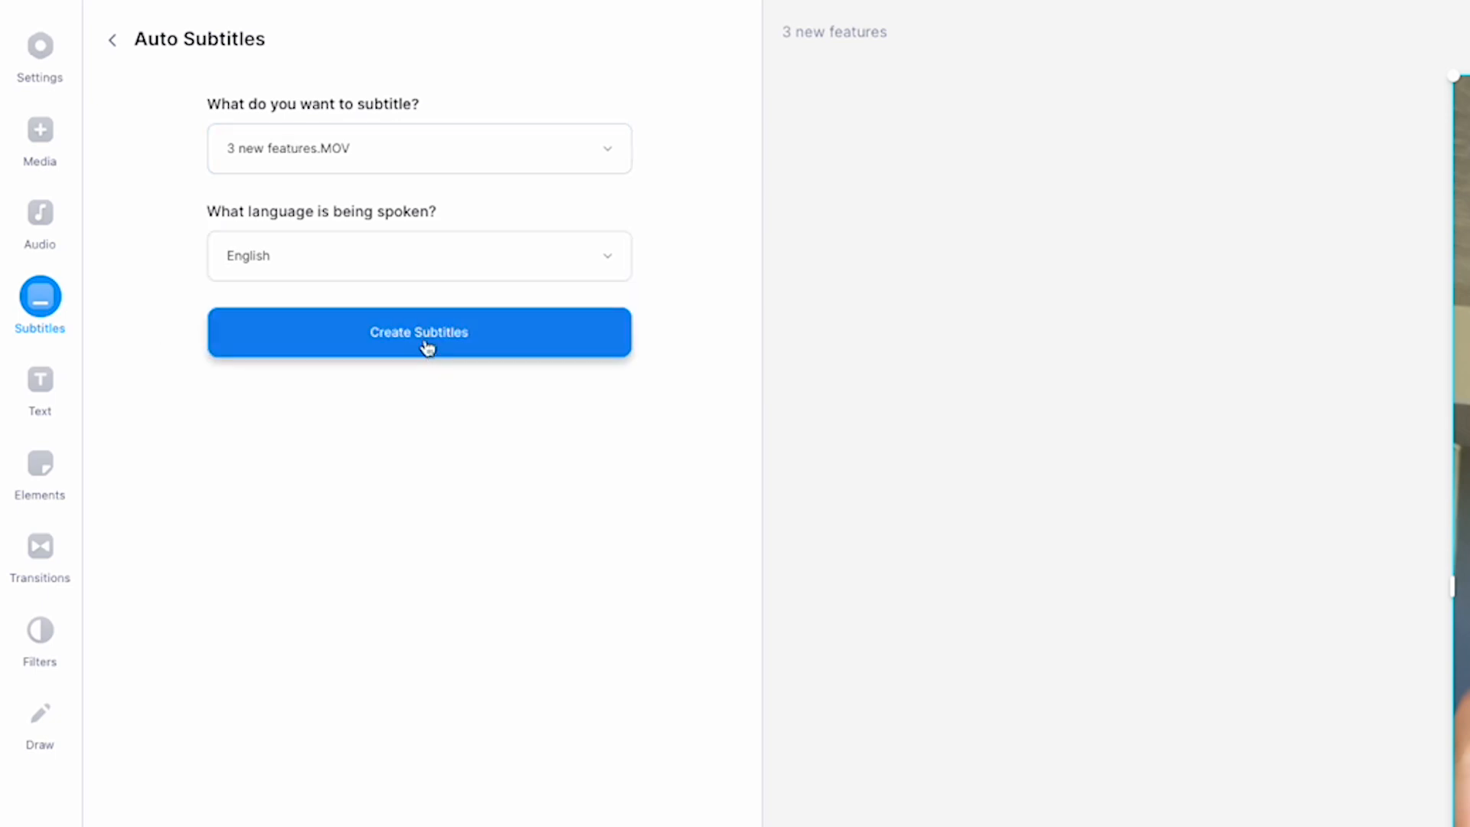
pyautogui.click(427, 346)
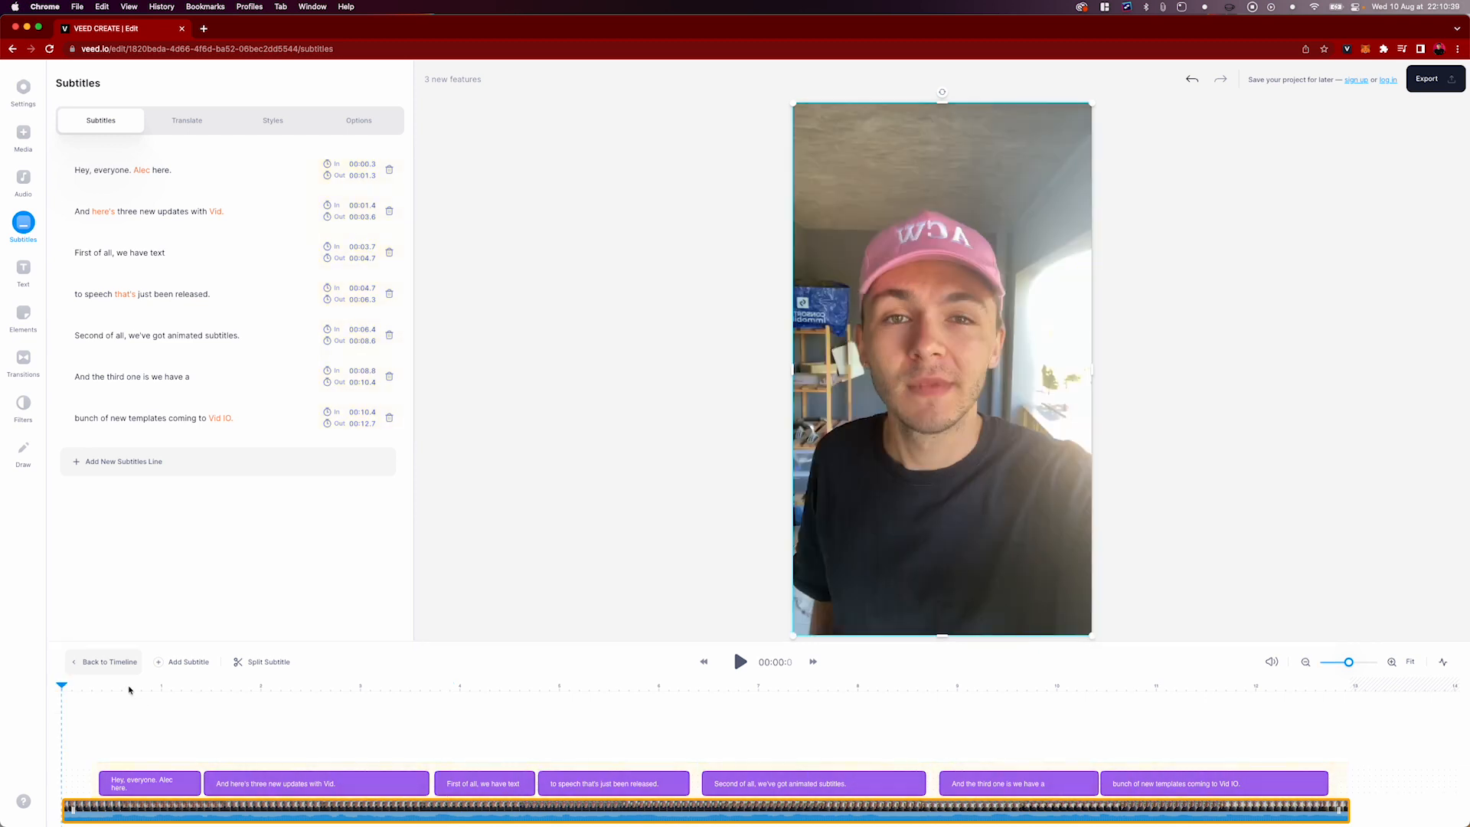
# Play back the subtitled video and mark the low-confidence name in the first subtitle line as correct
pyautogui.press('space')
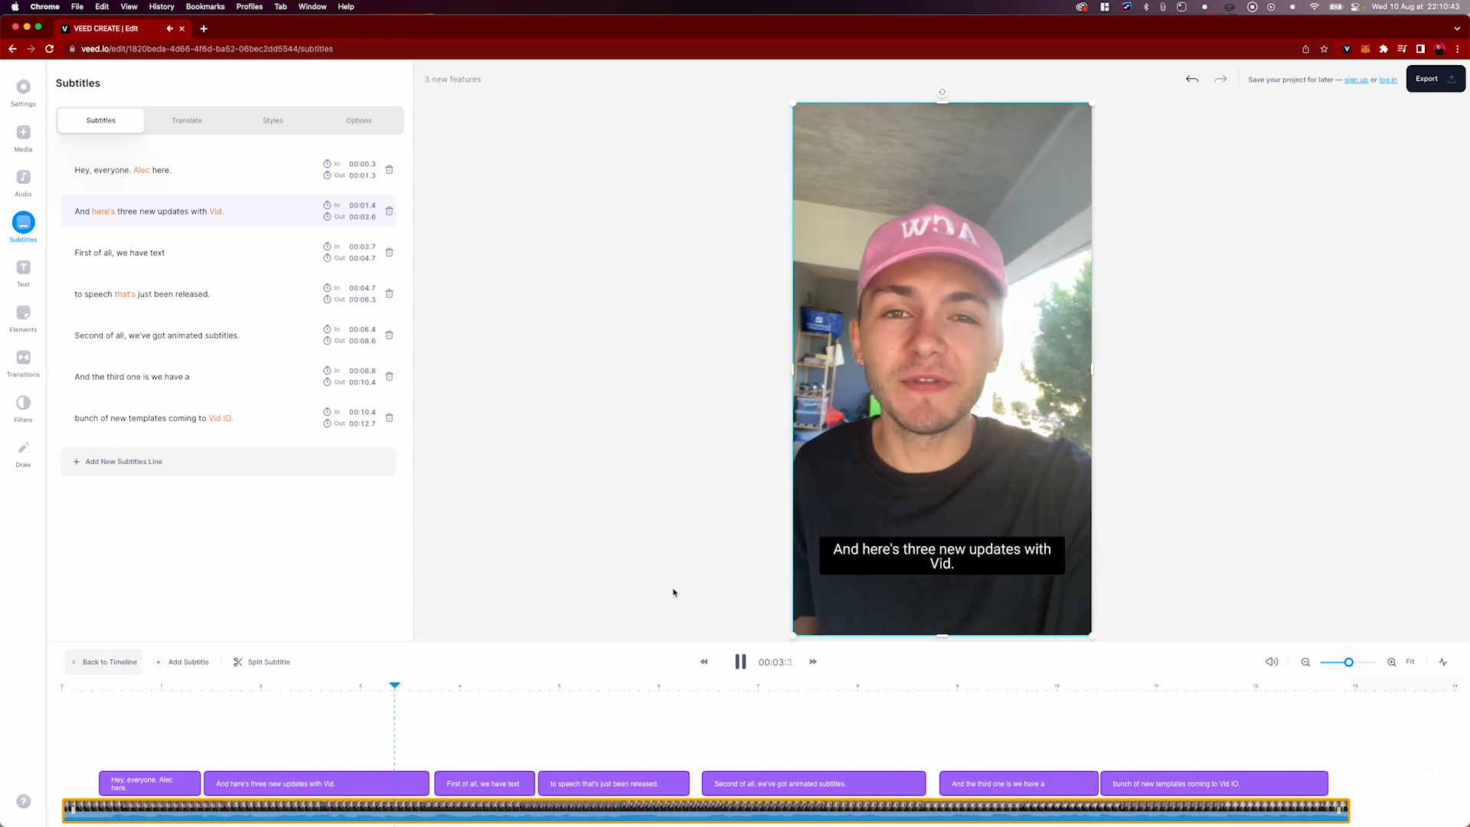
pyautogui.press('space')
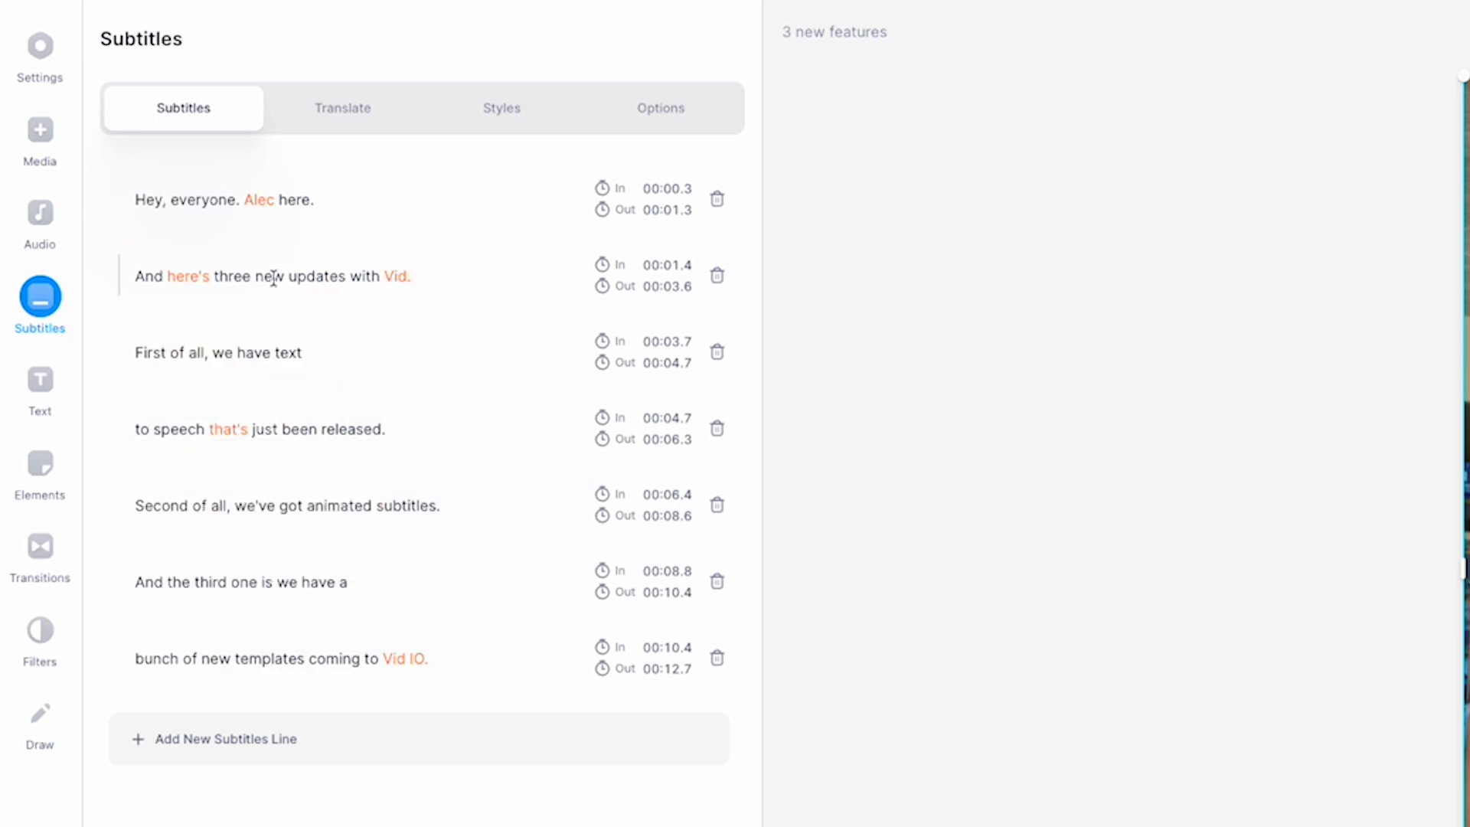
pyautogui.moveTo(246, 210)
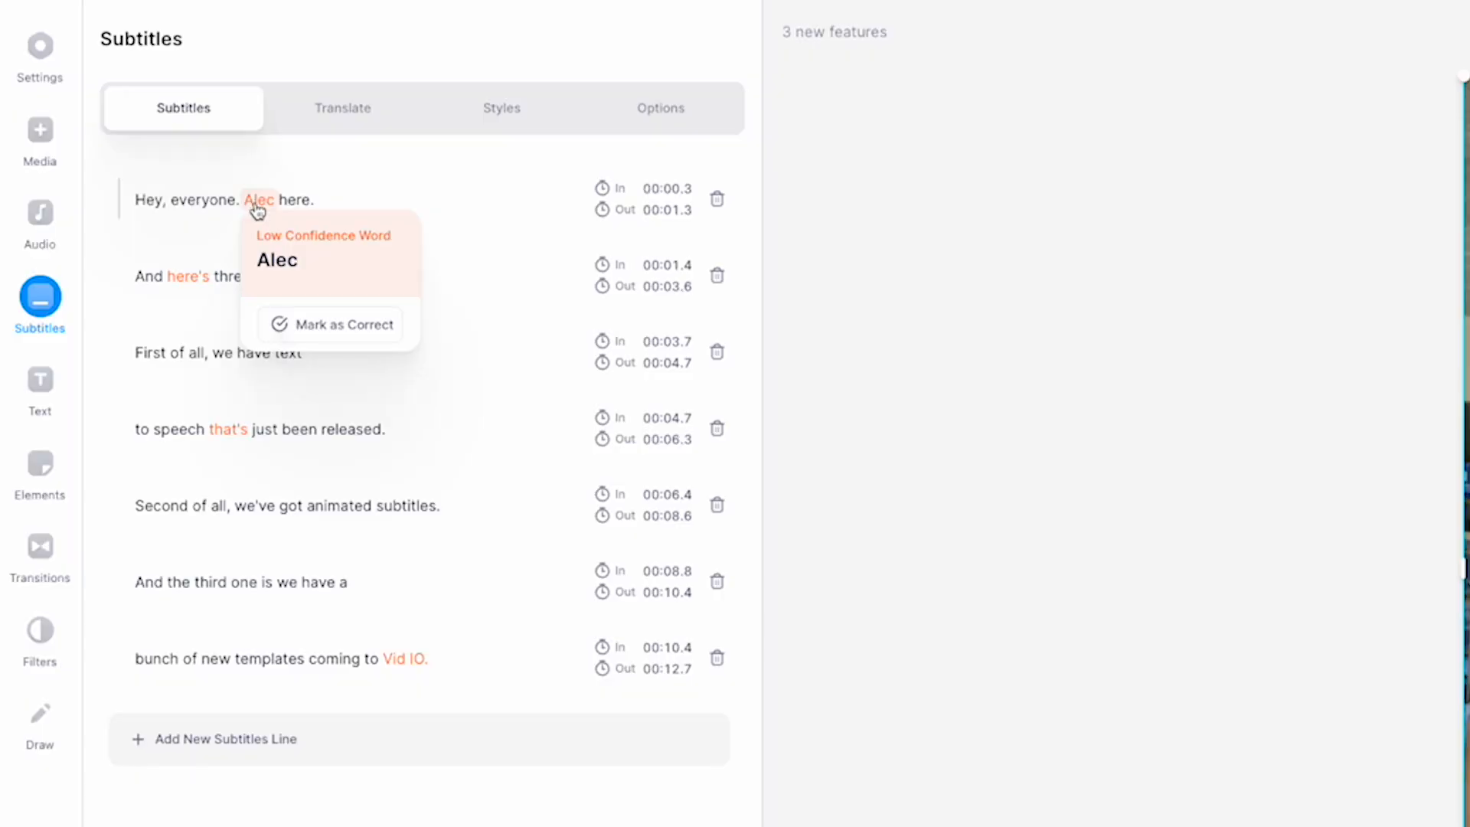
pyautogui.click(331, 325)
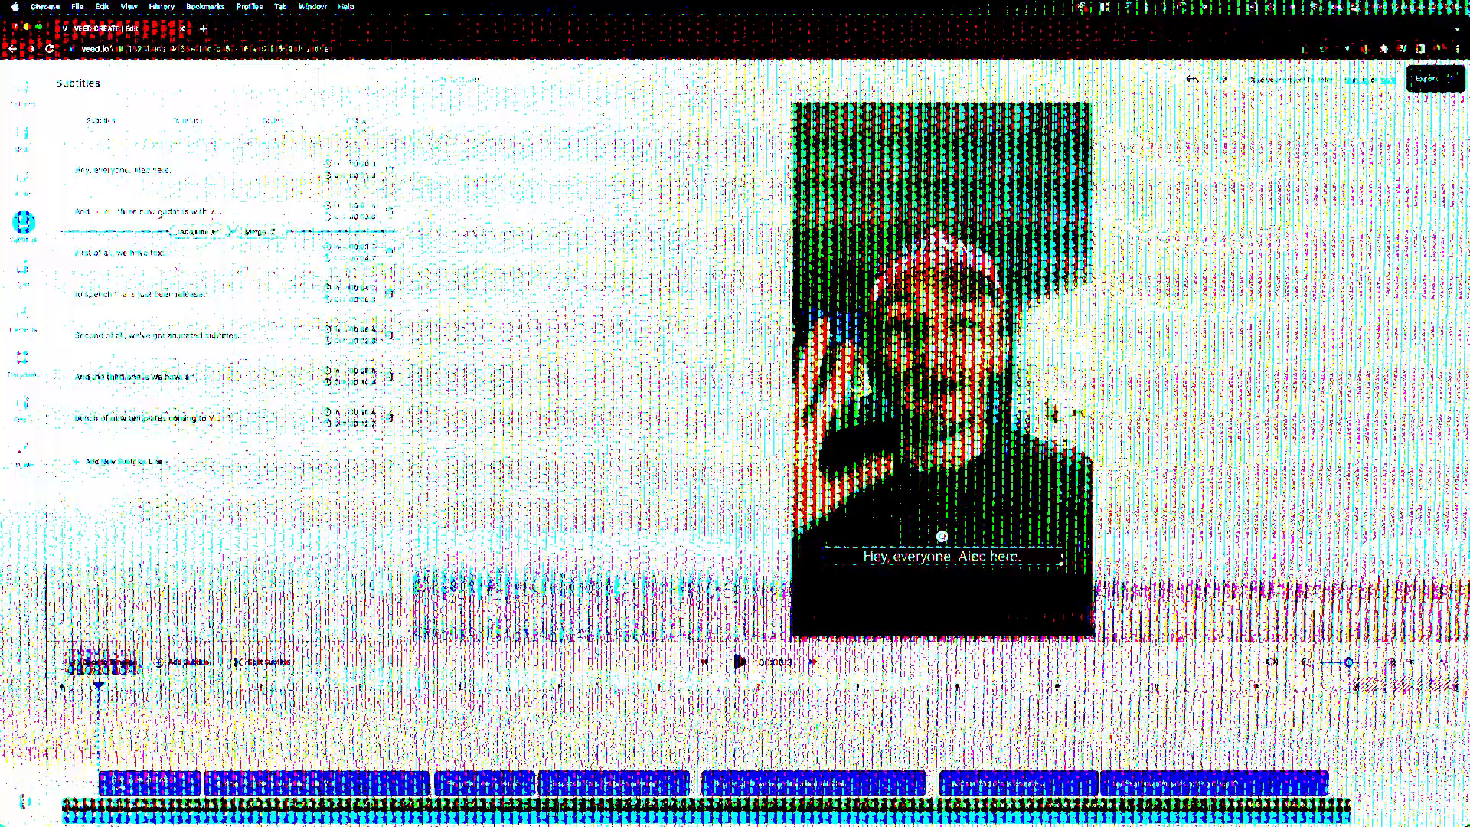
# Mark the low-confidence word "here's" in the second subtitle line as correct and play that line
pyautogui.moveTo(108, 212)
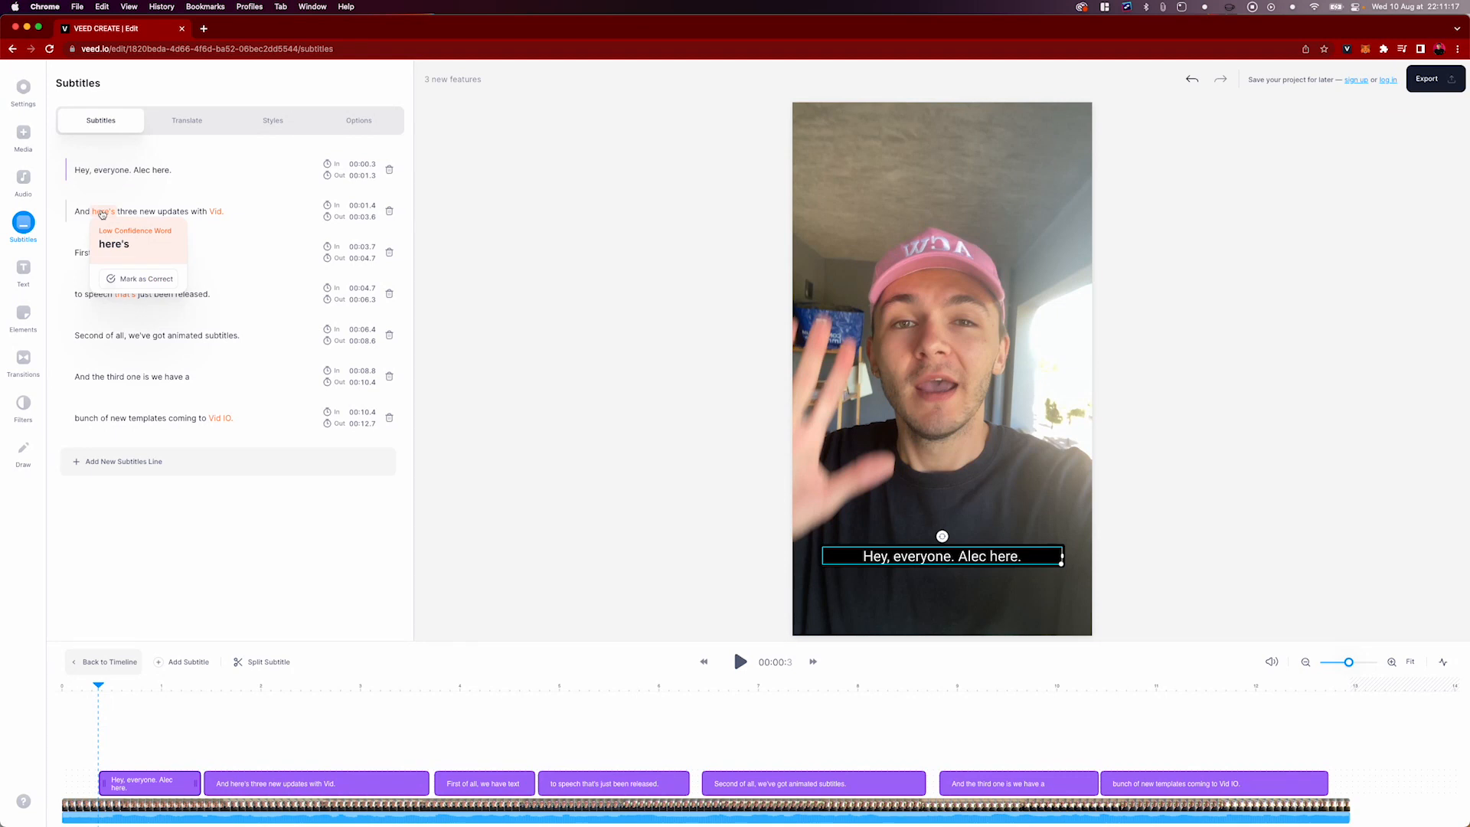
pyautogui.click(739, 661)
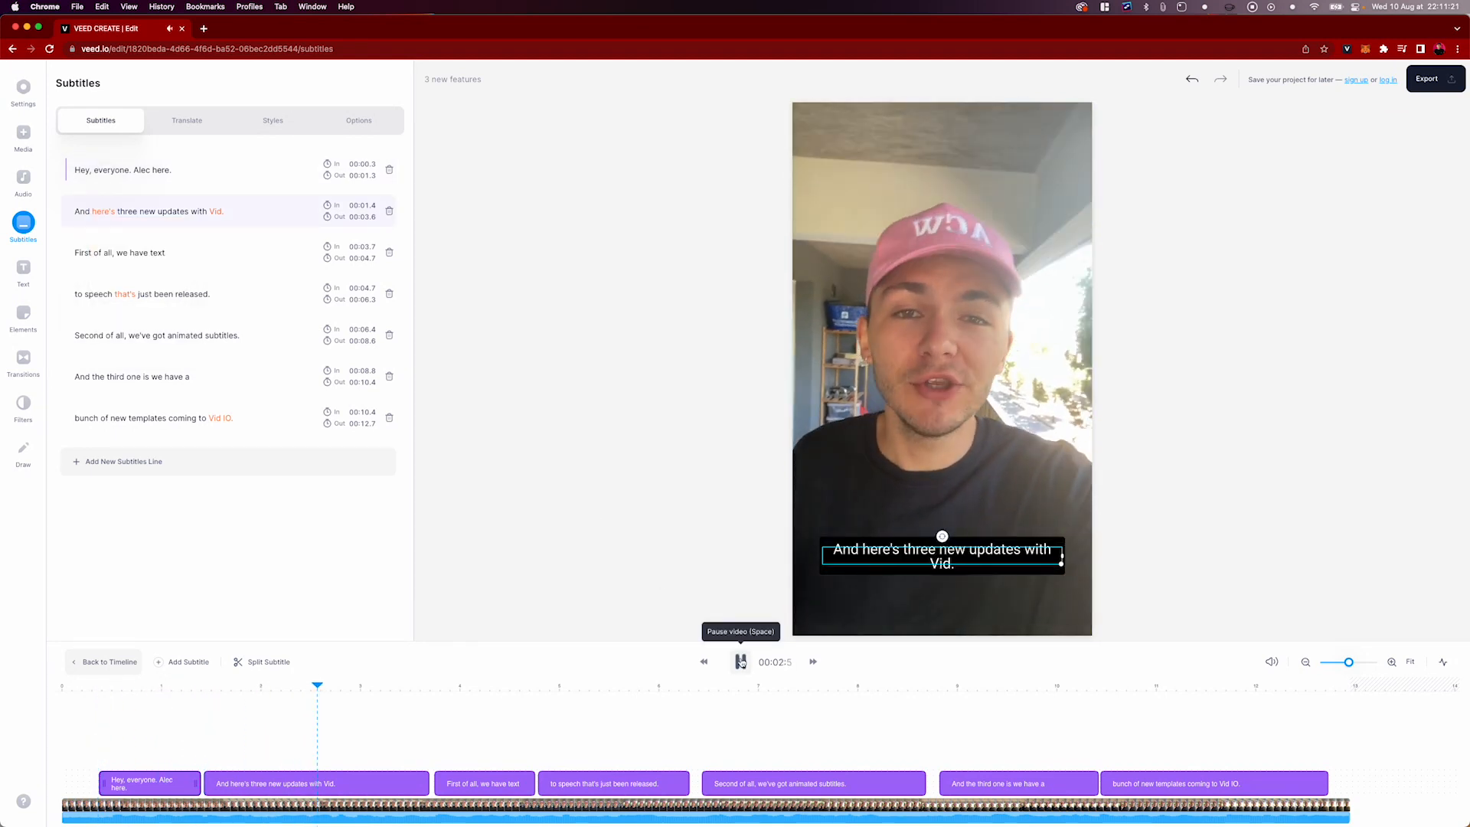
pyautogui.click(210, 216)
# Replace "Vid." with "VEED." at the end of the second subtitle line
pyautogui.moveTo(210, 218)
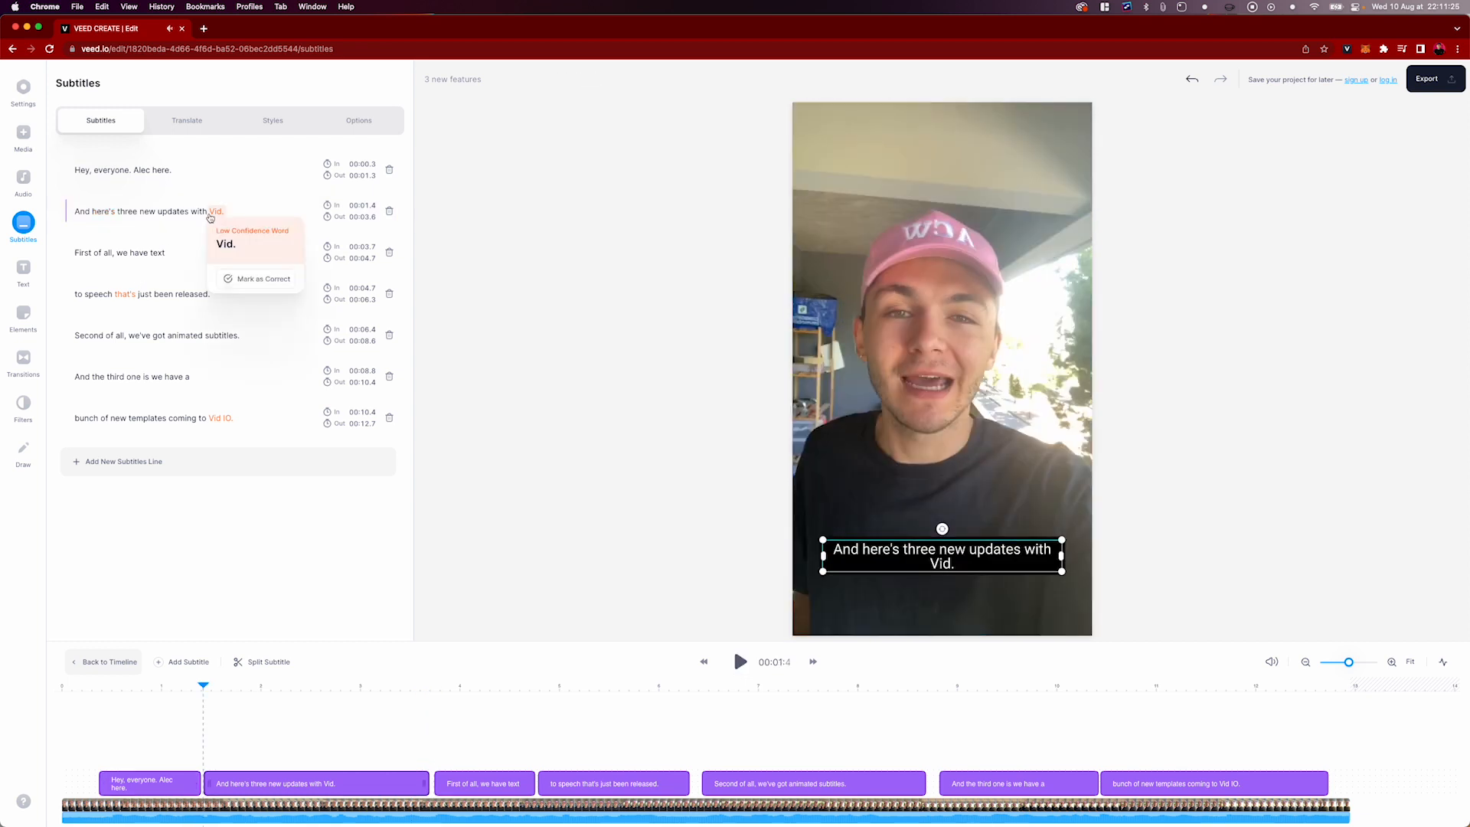
pyautogui.click(165, 252)
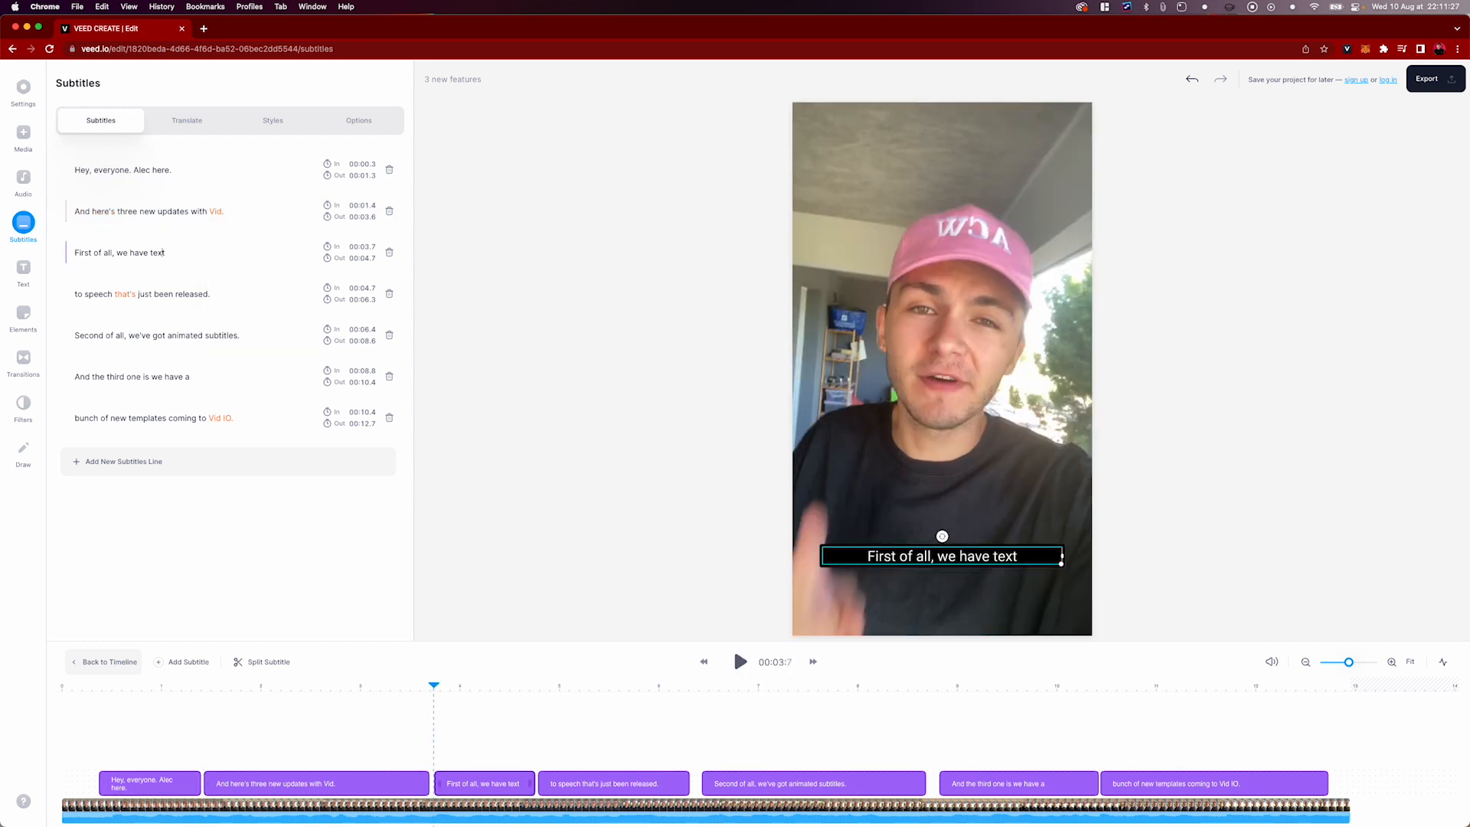
pyautogui.click(220, 212)
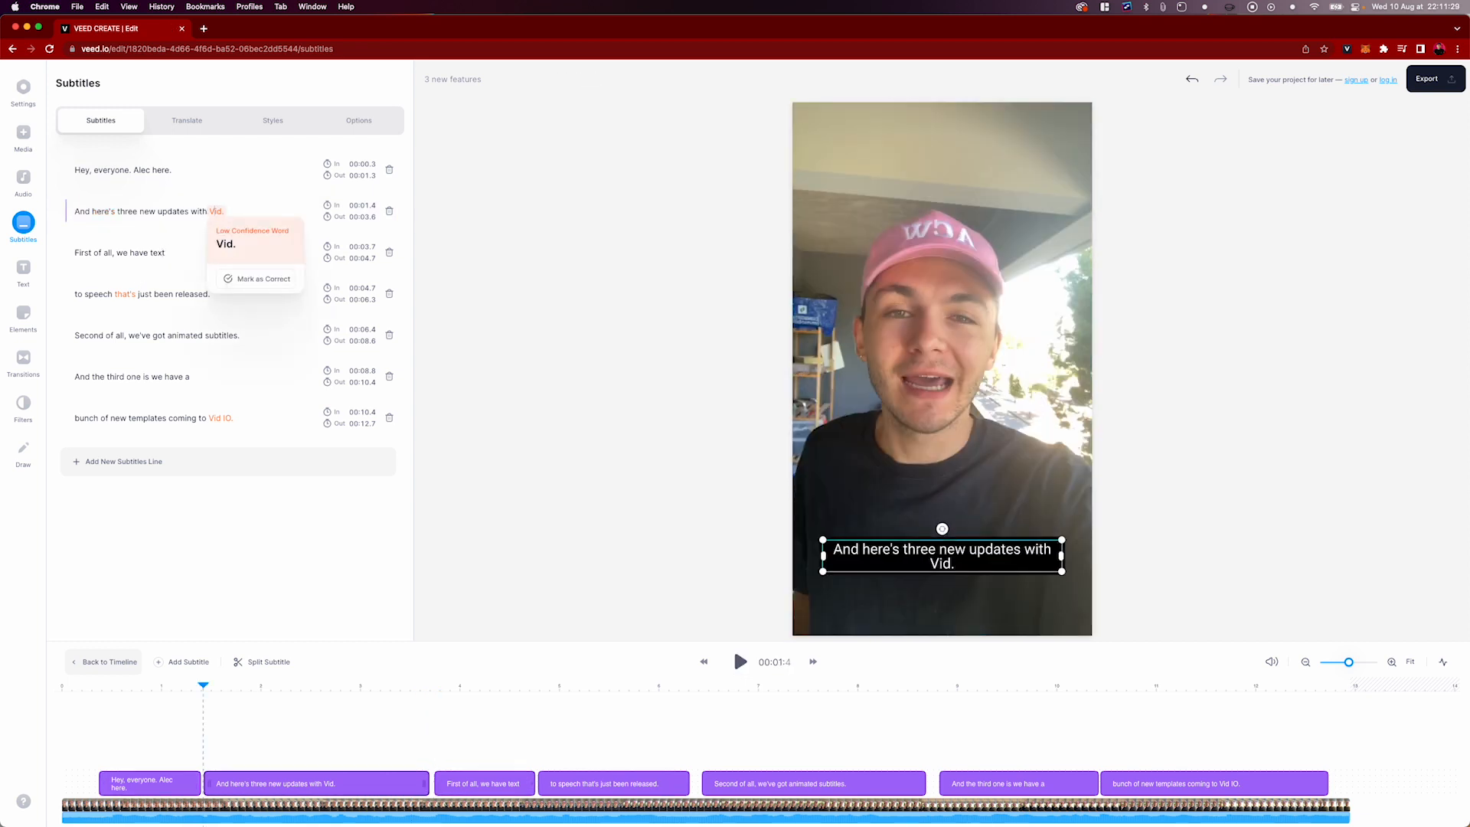
pyautogui.press('BackSpace')
pyautogui.press('BackSpace')
pyautogui.press('BackSpace')
pyautogui.write('EED;')
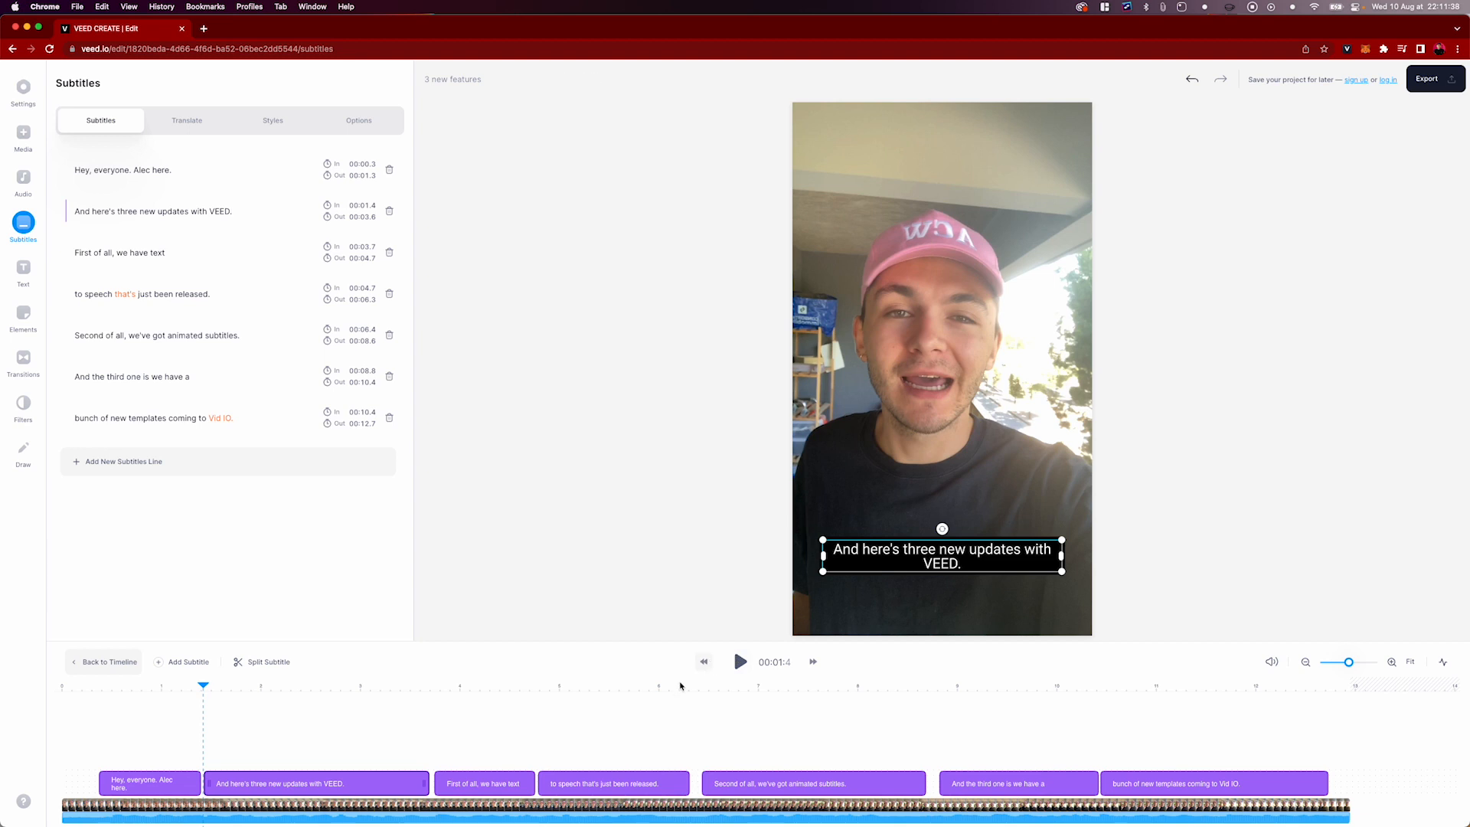
# Merge the third and fourth subtitle lines, split them again before "that's", and play back the result
pyautogui.click(739, 661)
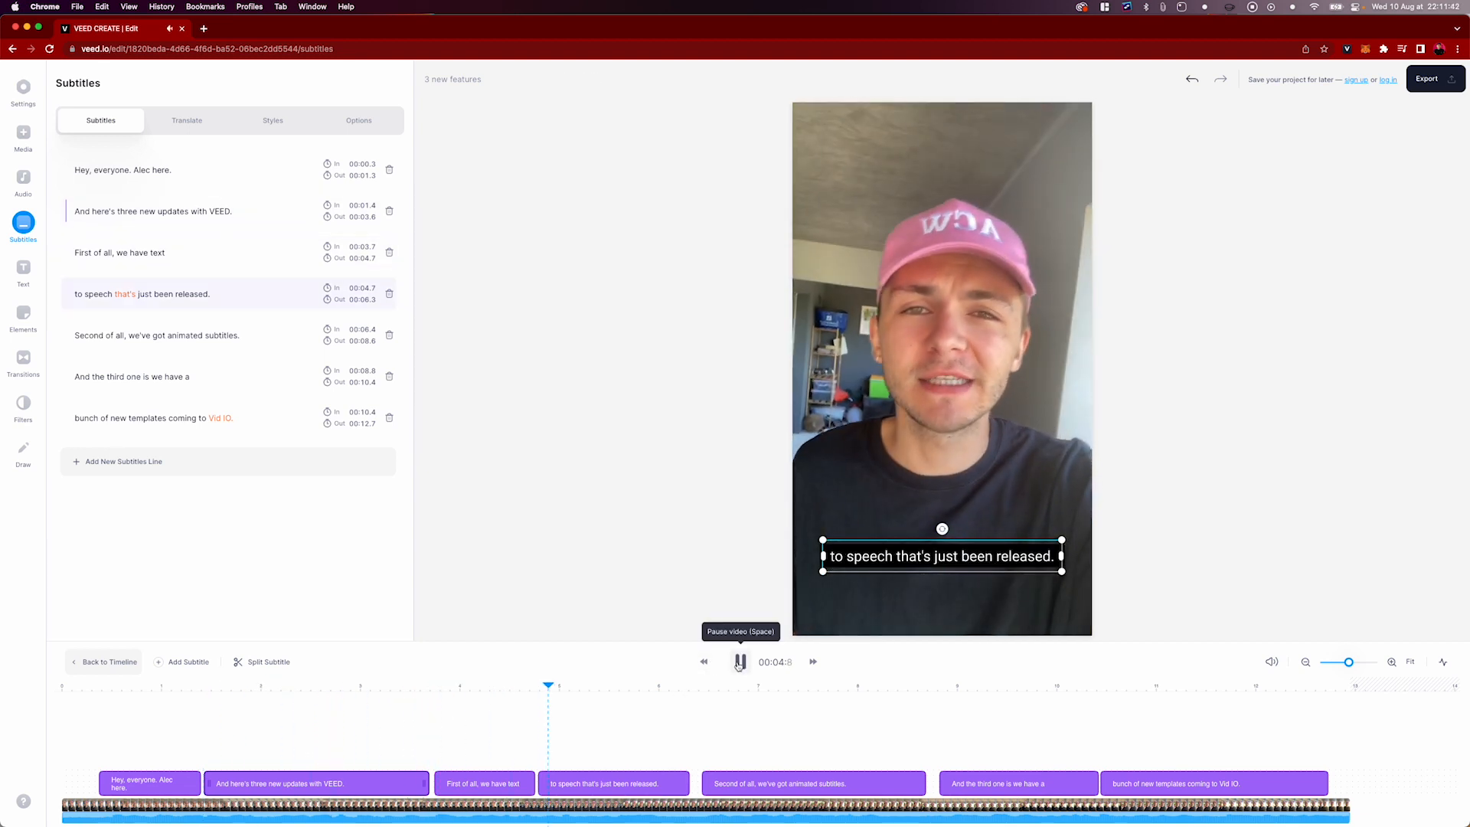
pyautogui.click(739, 661)
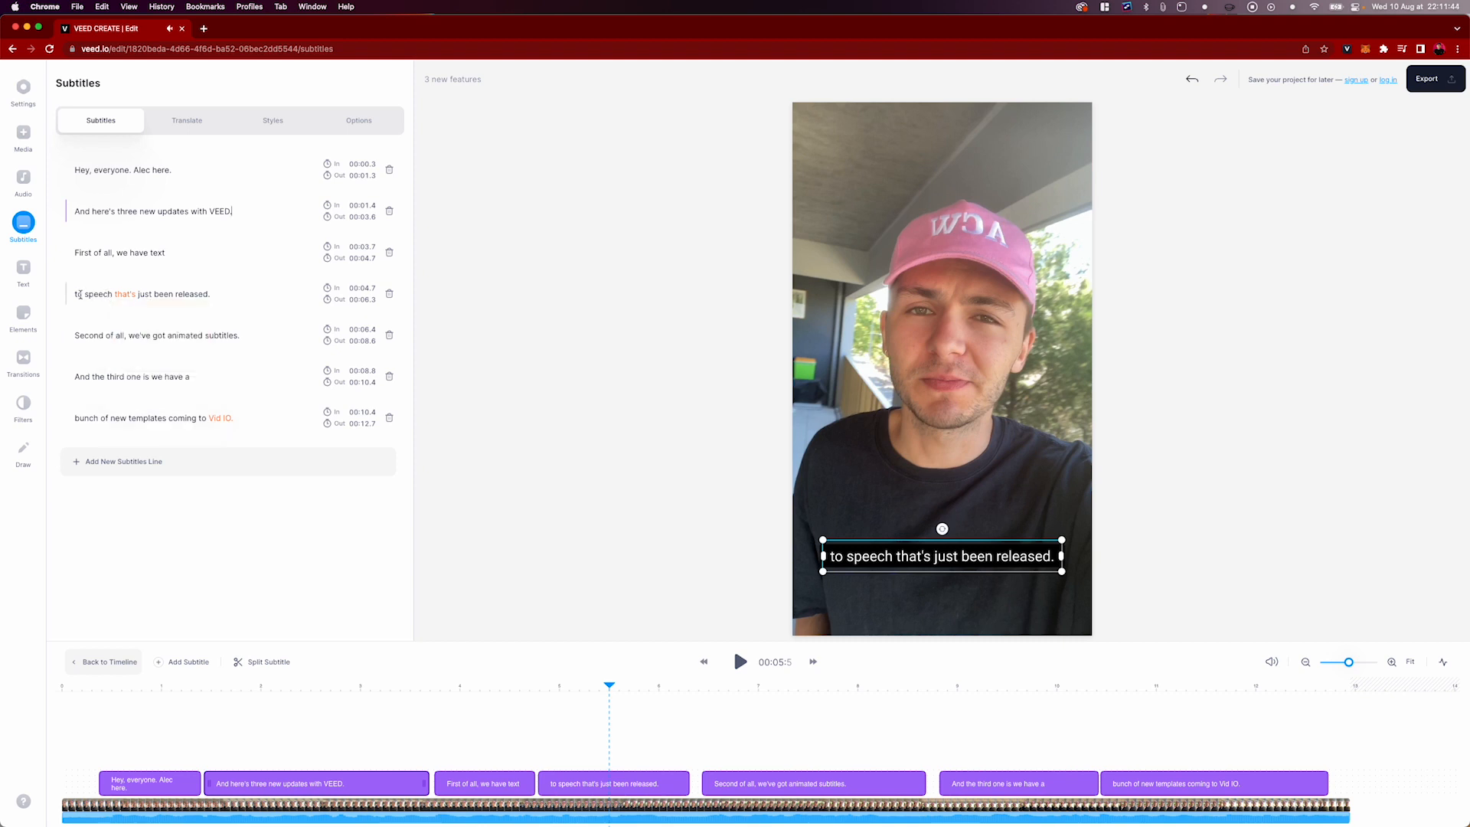
pyautogui.click(79, 295)
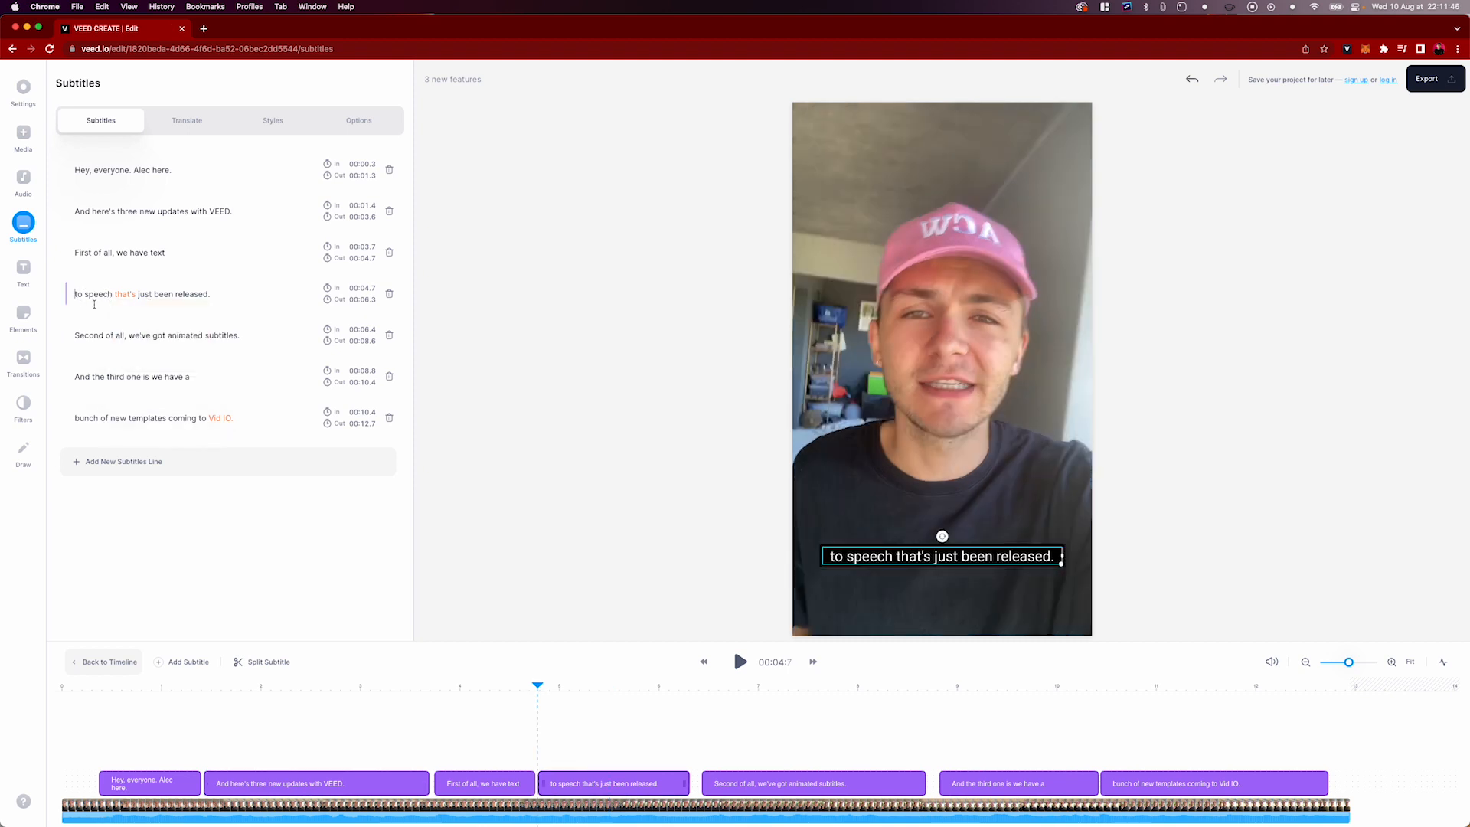
pyautogui.press('BackSpace')
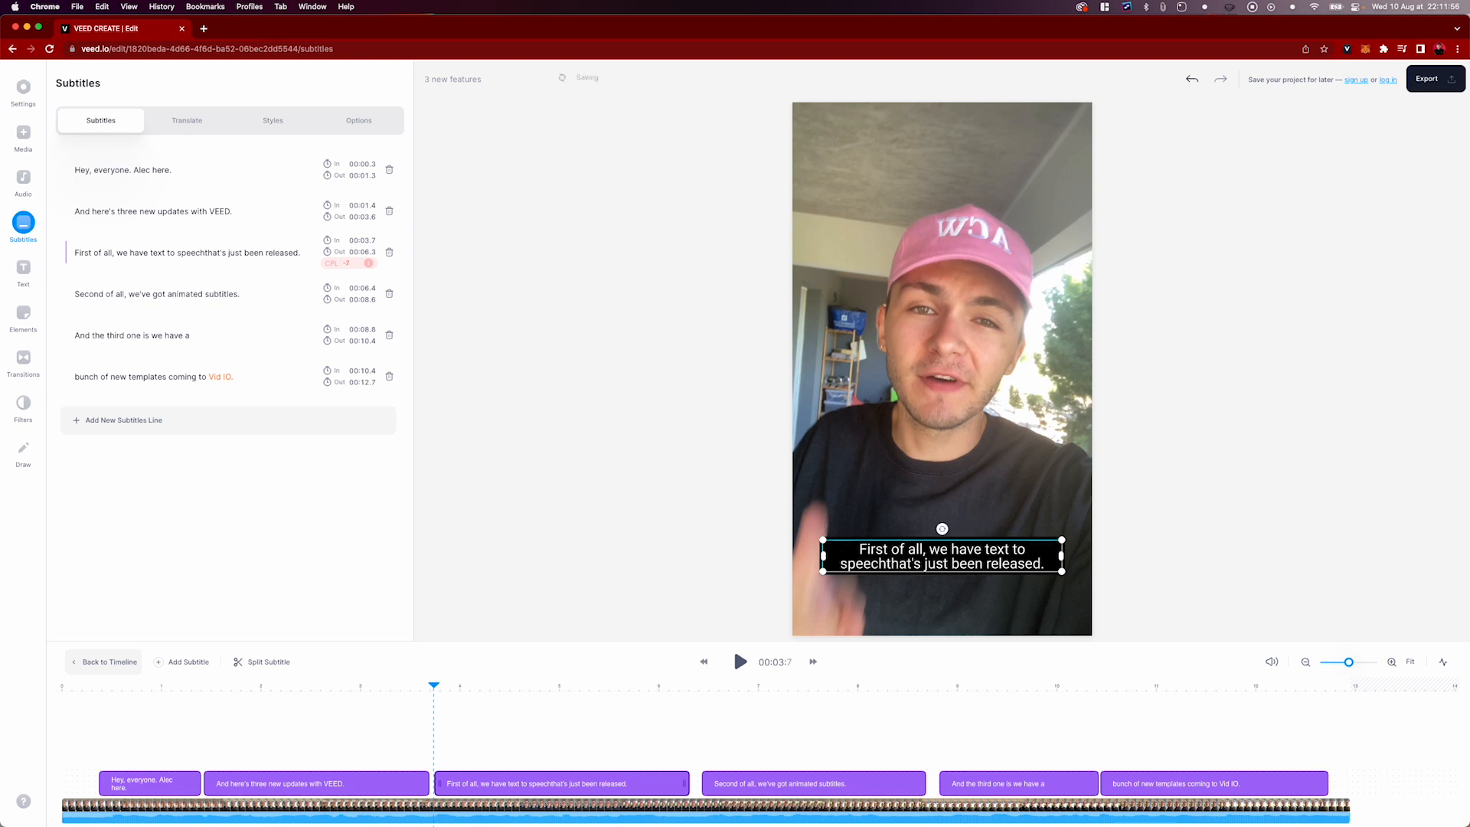
pyautogui.press('Return')
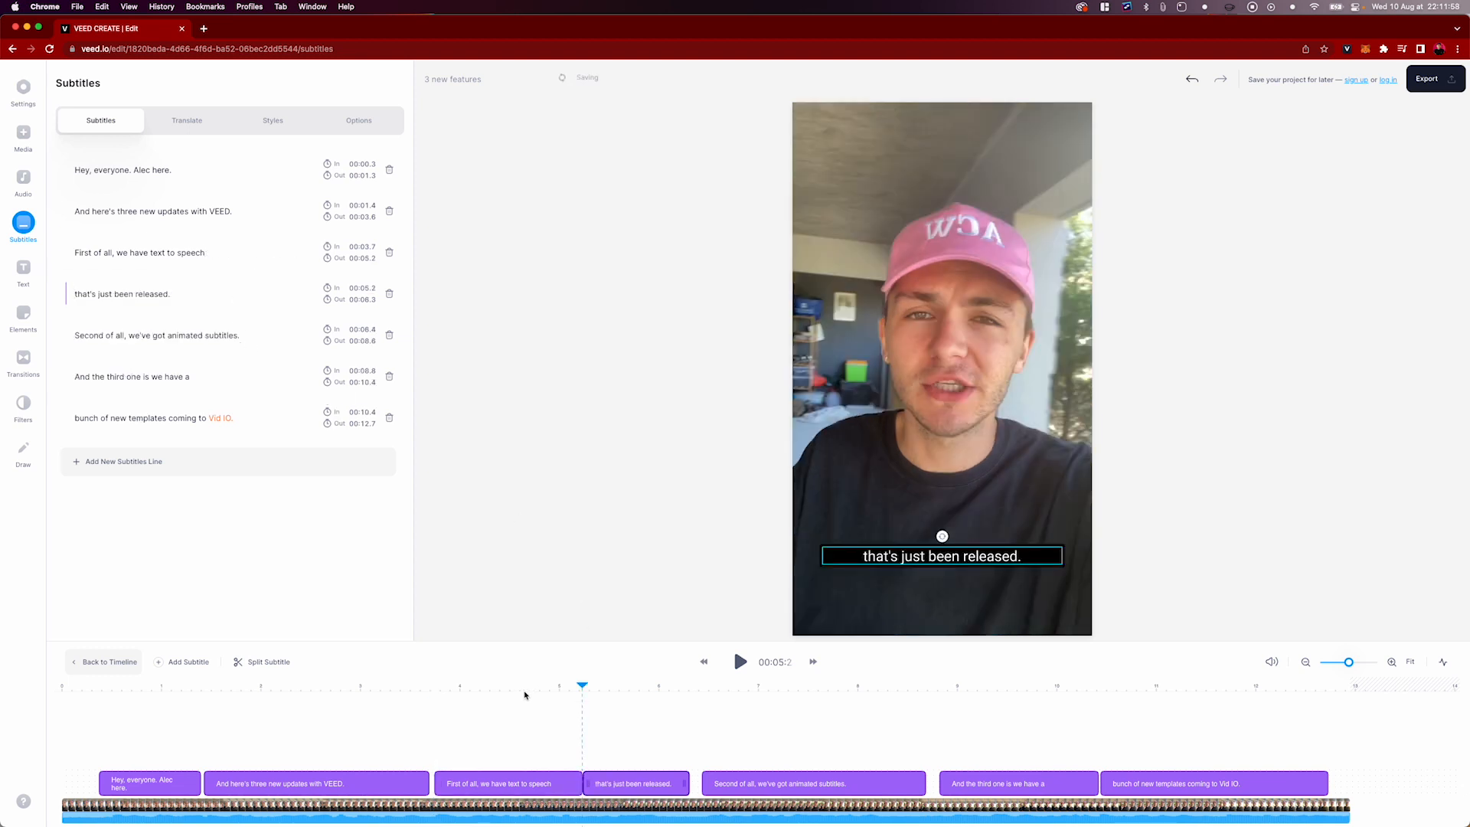
pyautogui.moveTo(479, 692)
pyautogui.mouseDown()
pyautogui.moveTo(594, 693)
pyautogui.moveTo(504, 708)
pyautogui.mouseUp()
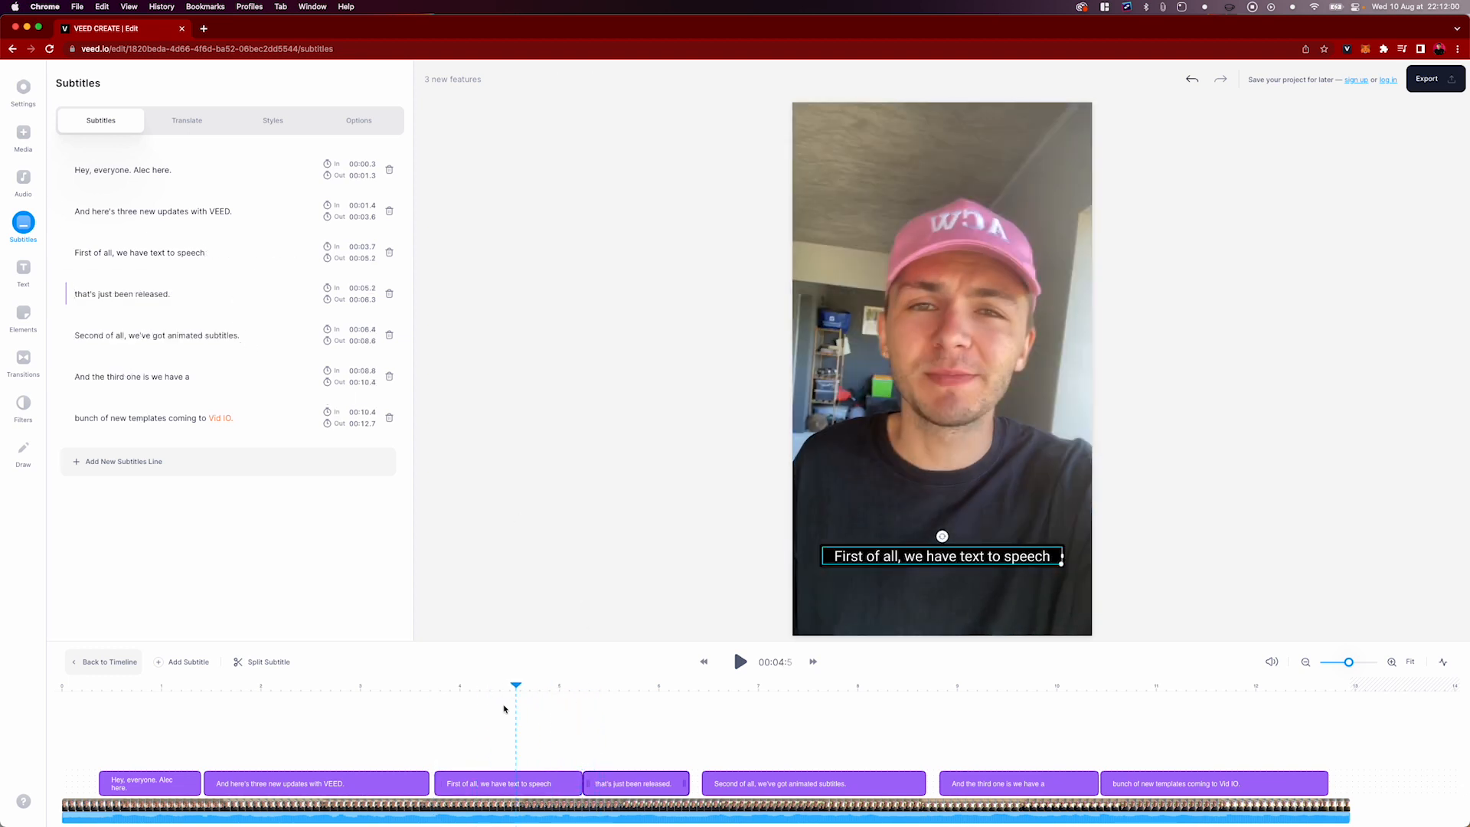
pyautogui.press('space')
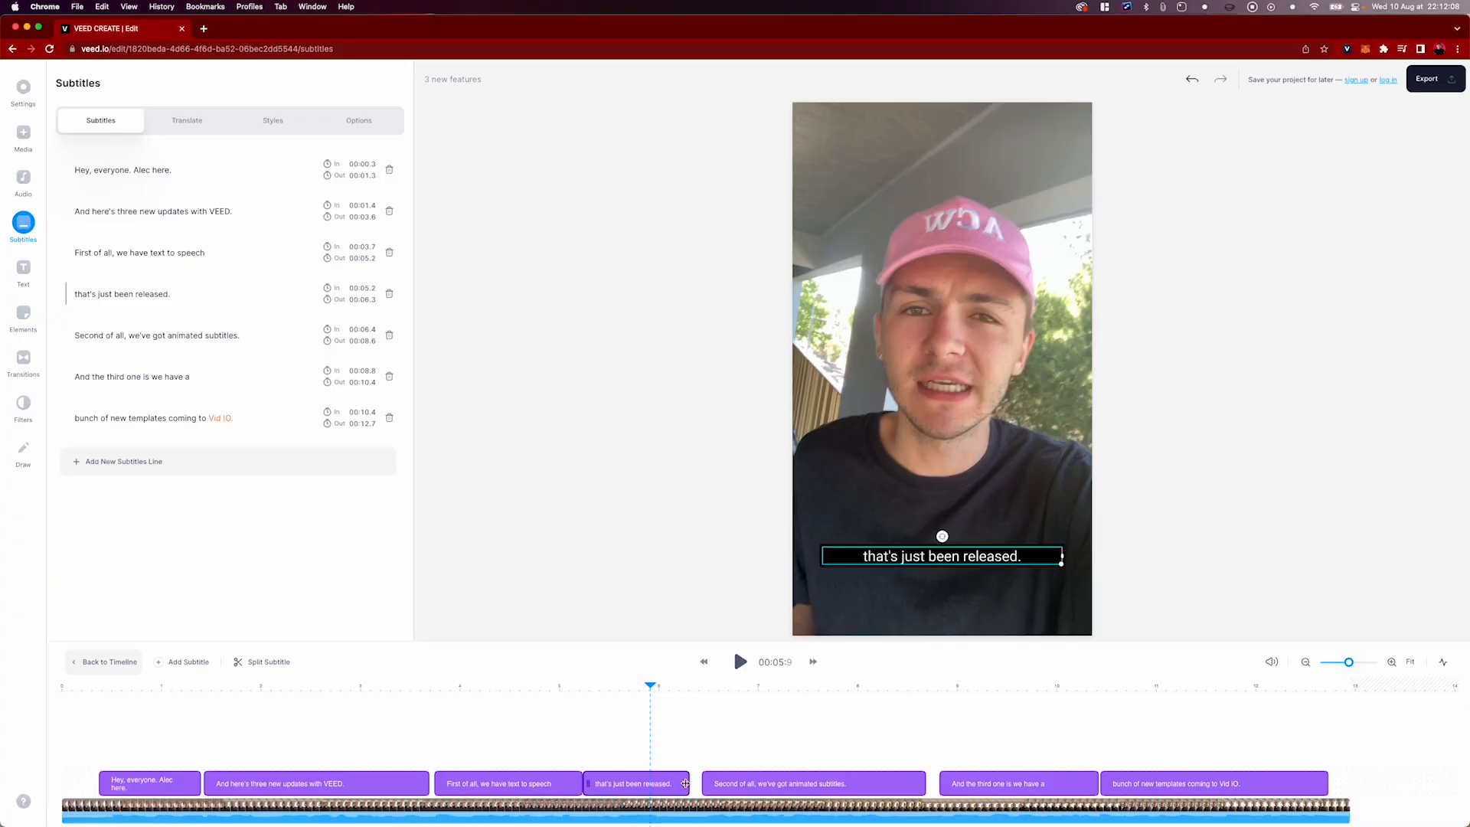
# Close the subtitle gaps by ending "that's just been released." at 6.4 s, starting "First of all" at 3.6 s, and ending "Second of all" at 8.8 s
pyautogui.moveTo(685, 783); pyautogui.dragTo(698, 783)
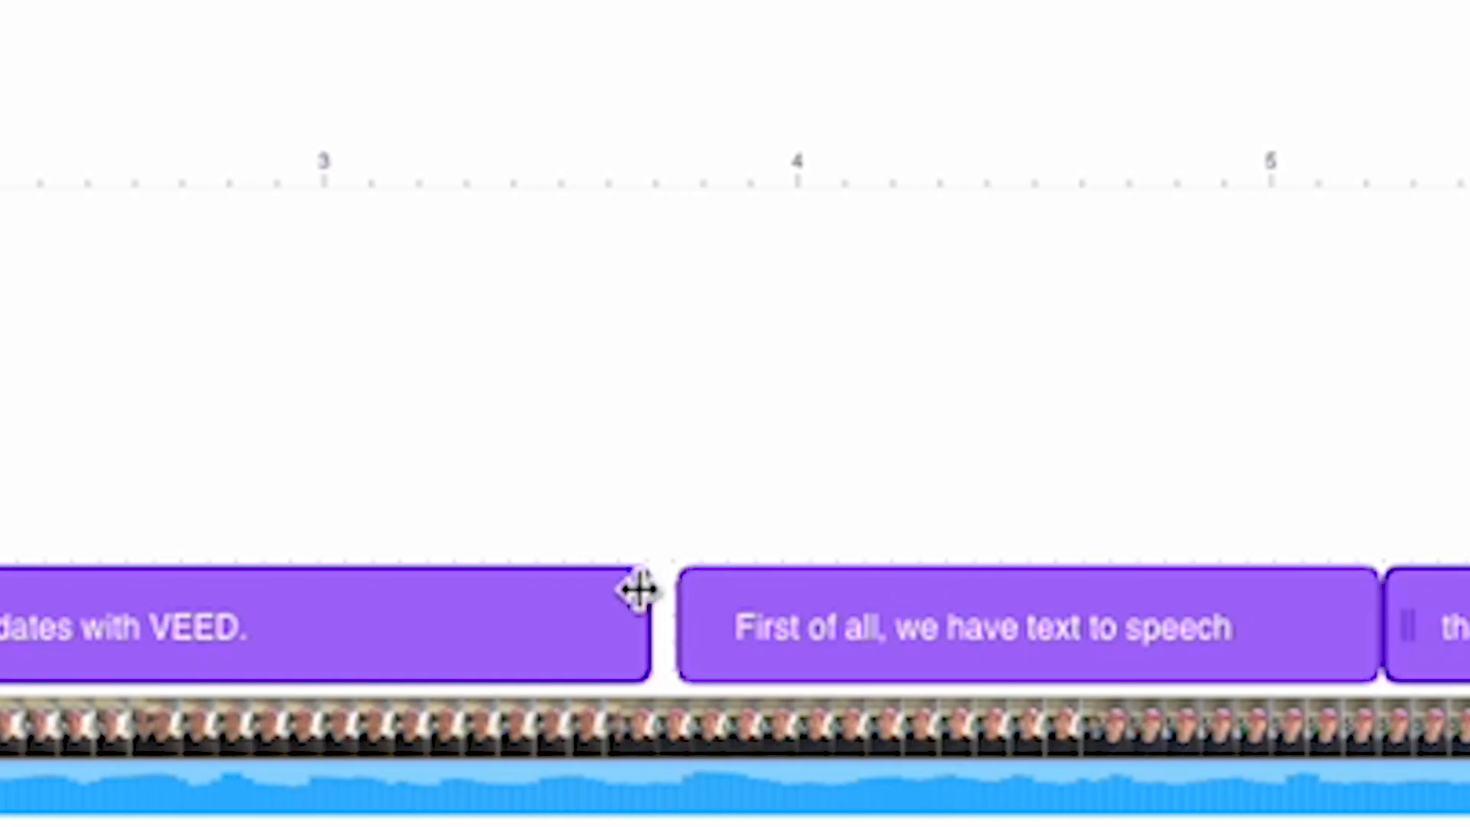
pyautogui.moveTo(699, 617); pyautogui.dragTo(640, 617)
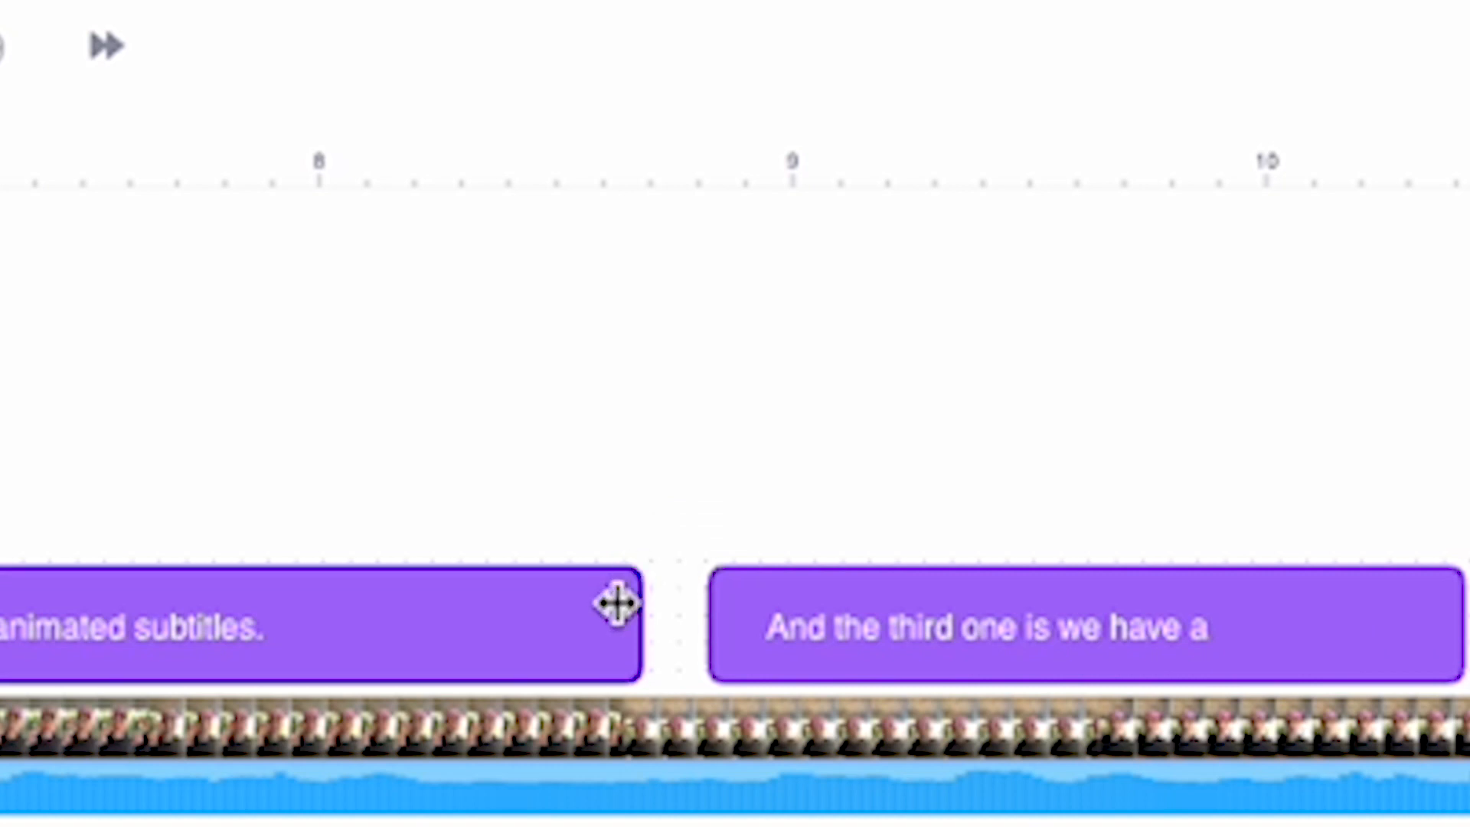
pyautogui.moveTo(617, 604); pyautogui.dragTo(696, 607)
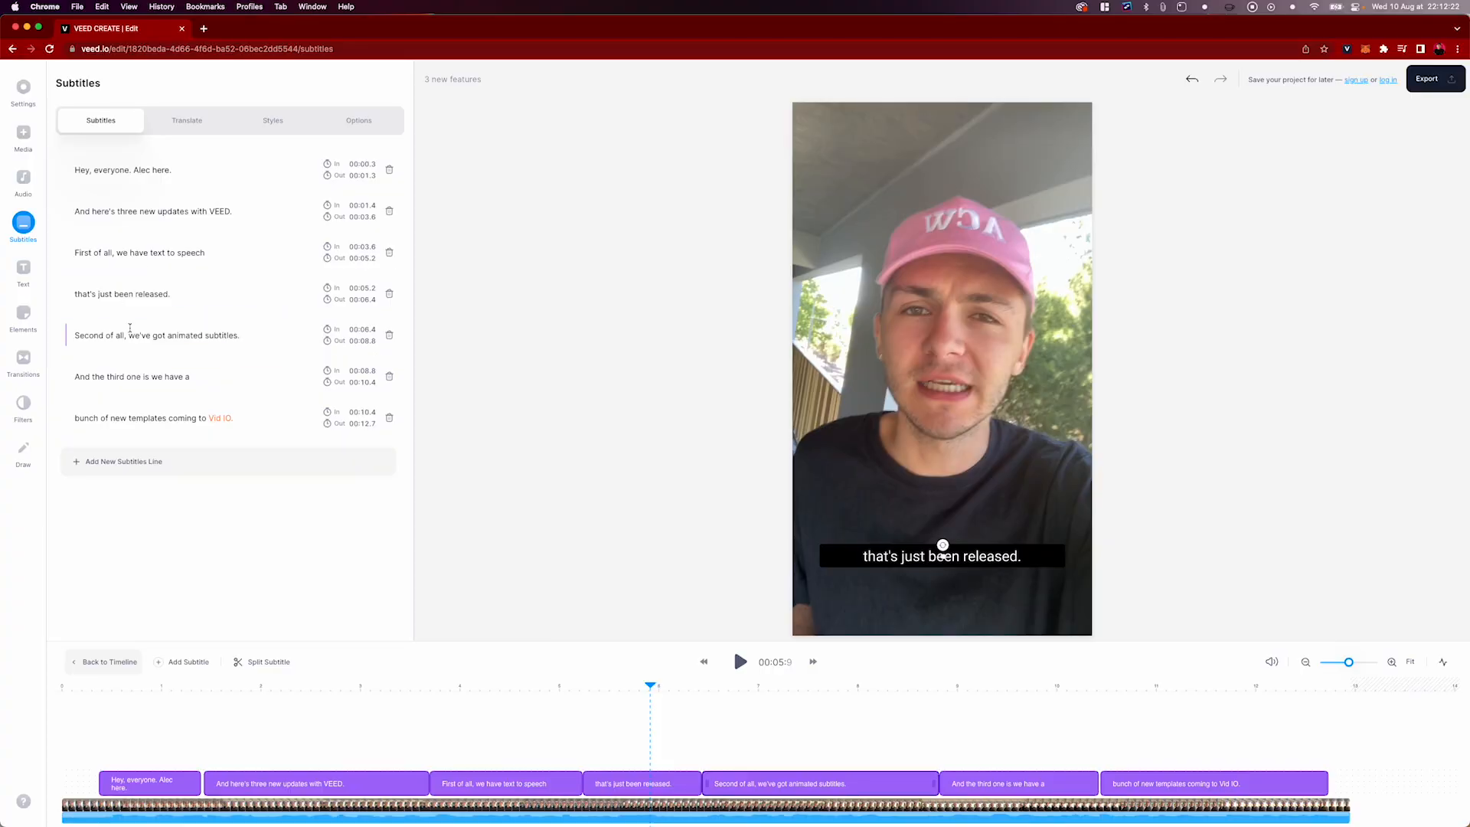
# Change "Vid IO." to "VEED.IO." in the last subtitle line and hyphenate "text-to-speech" in the third line
pyautogui.click(201, 418)
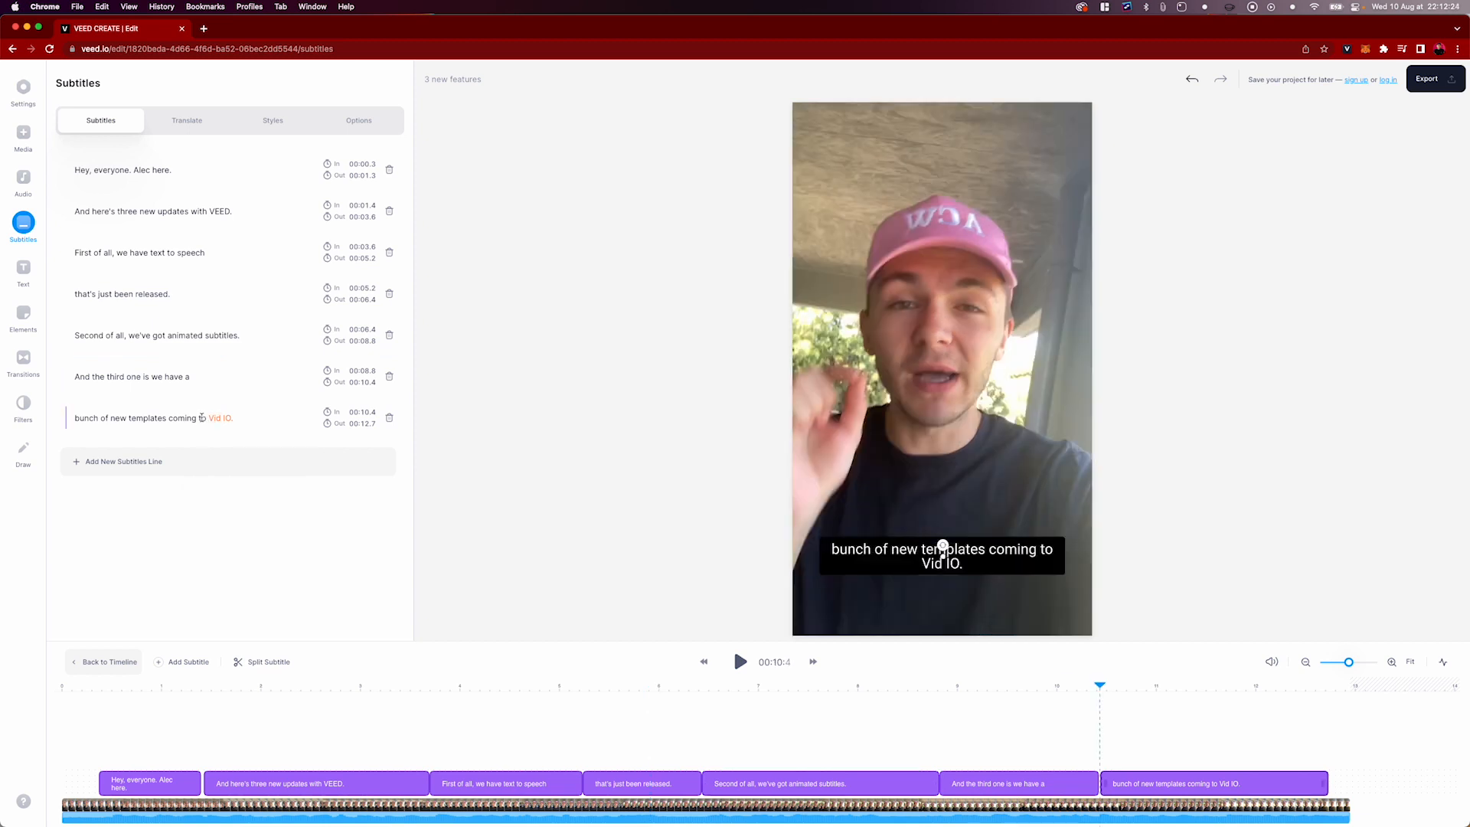
pyautogui.click(943, 550)
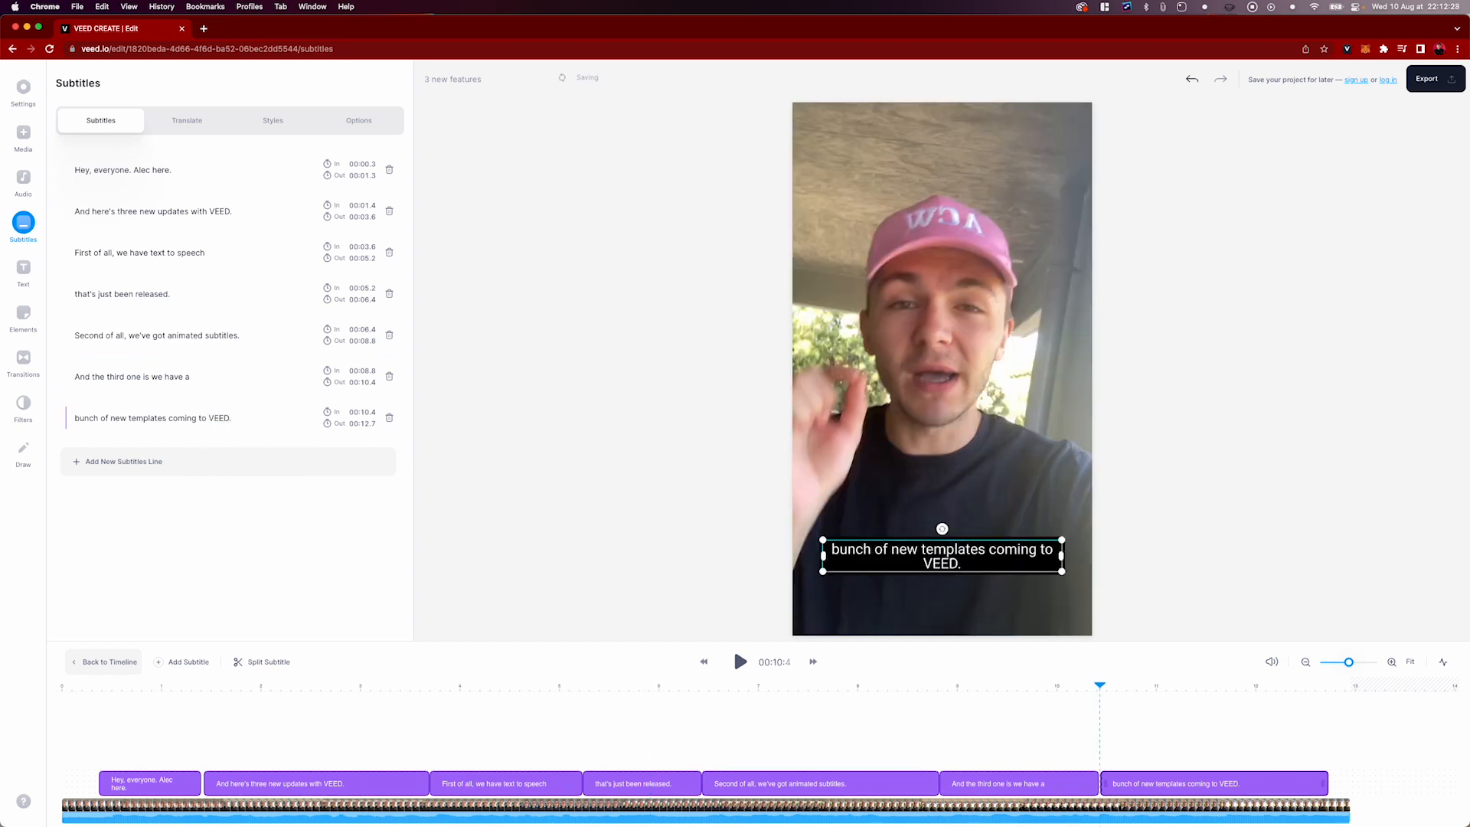
pyautogui.write('IO.')
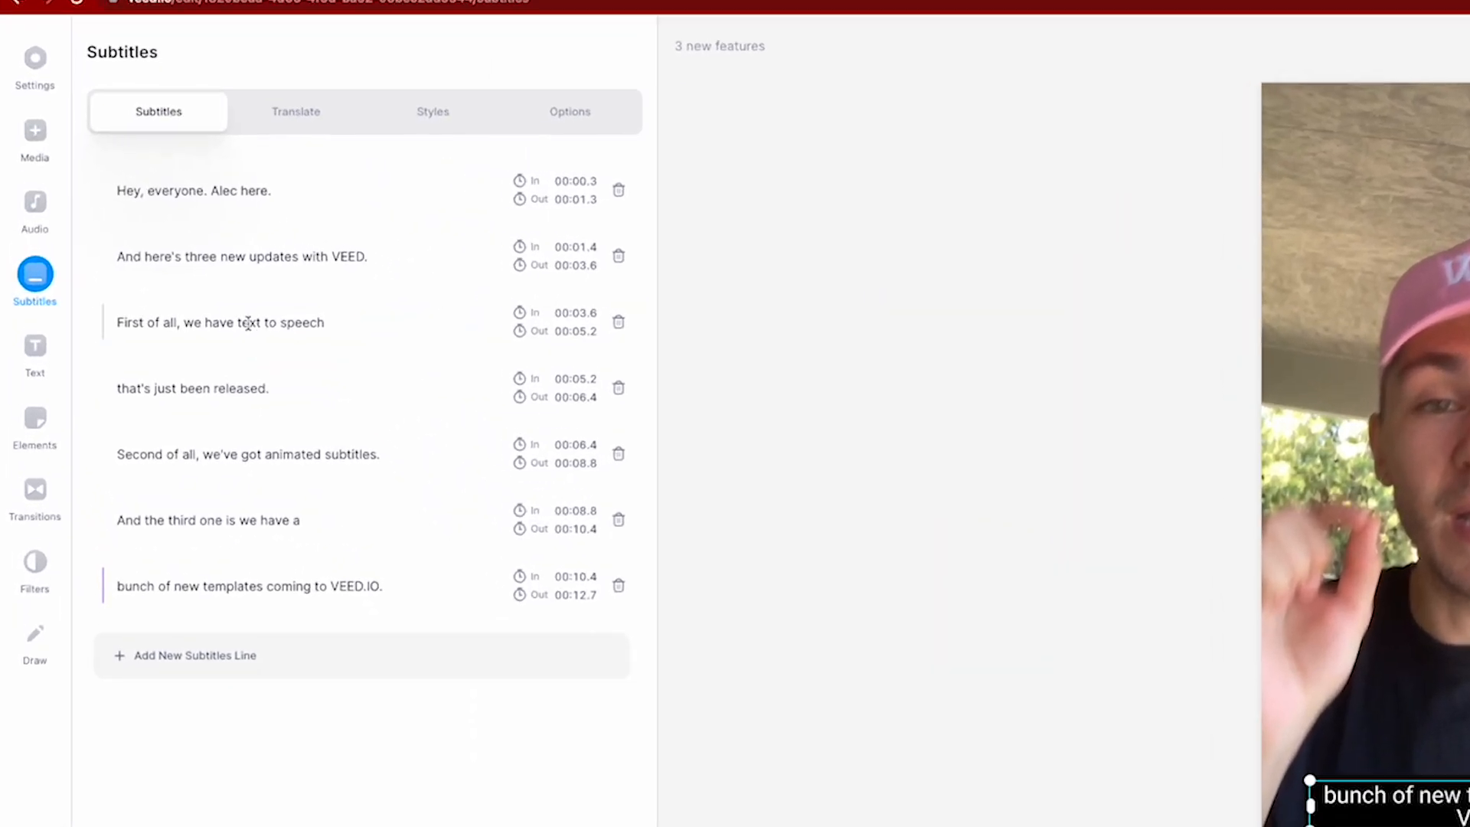
pyautogui.click(261, 322)
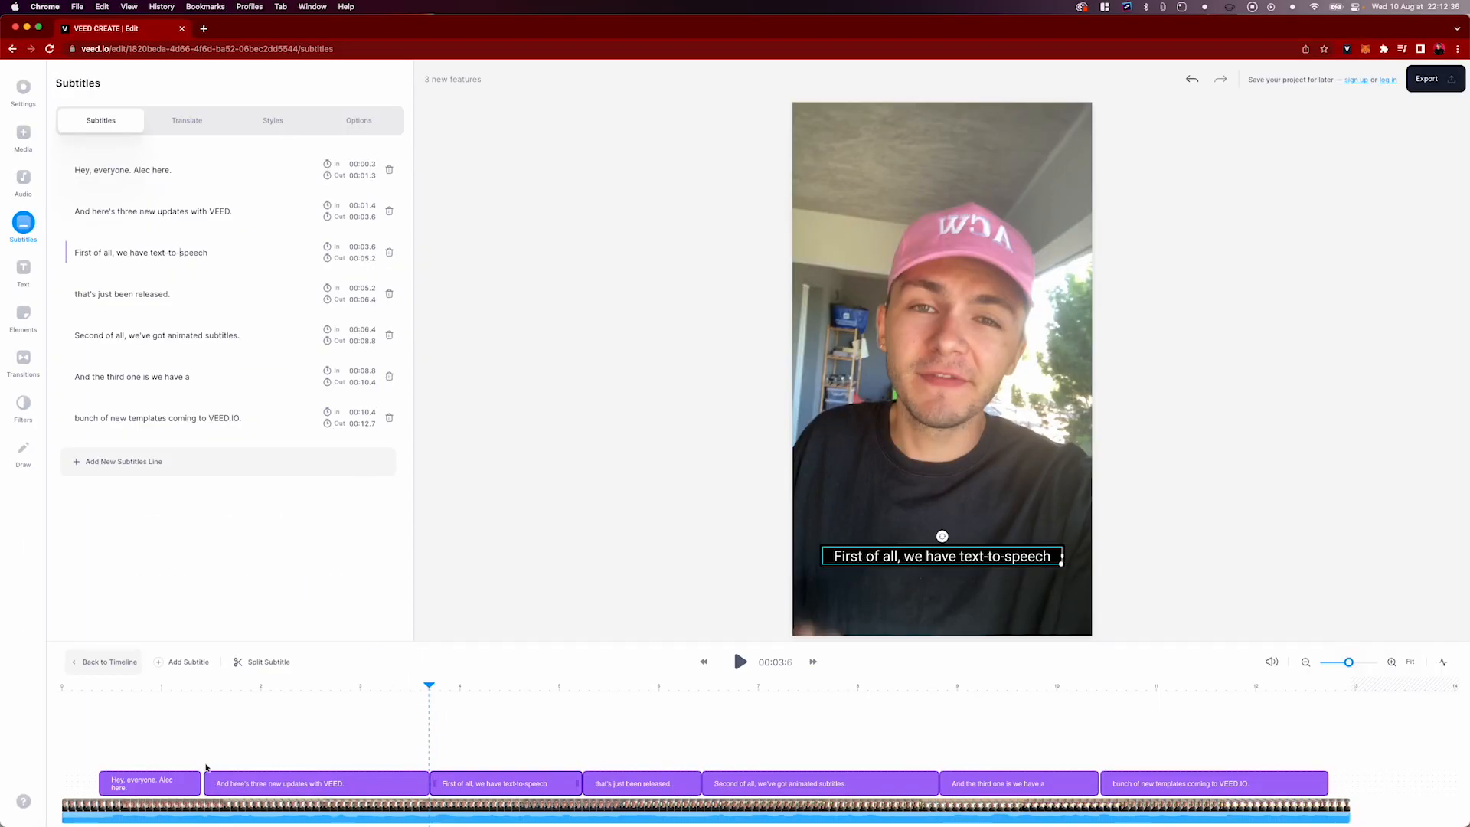
# End the first subtitle line at 1.4 s and trim about 0.1 s off the start of the video clip
pyautogui.click(196, 780)
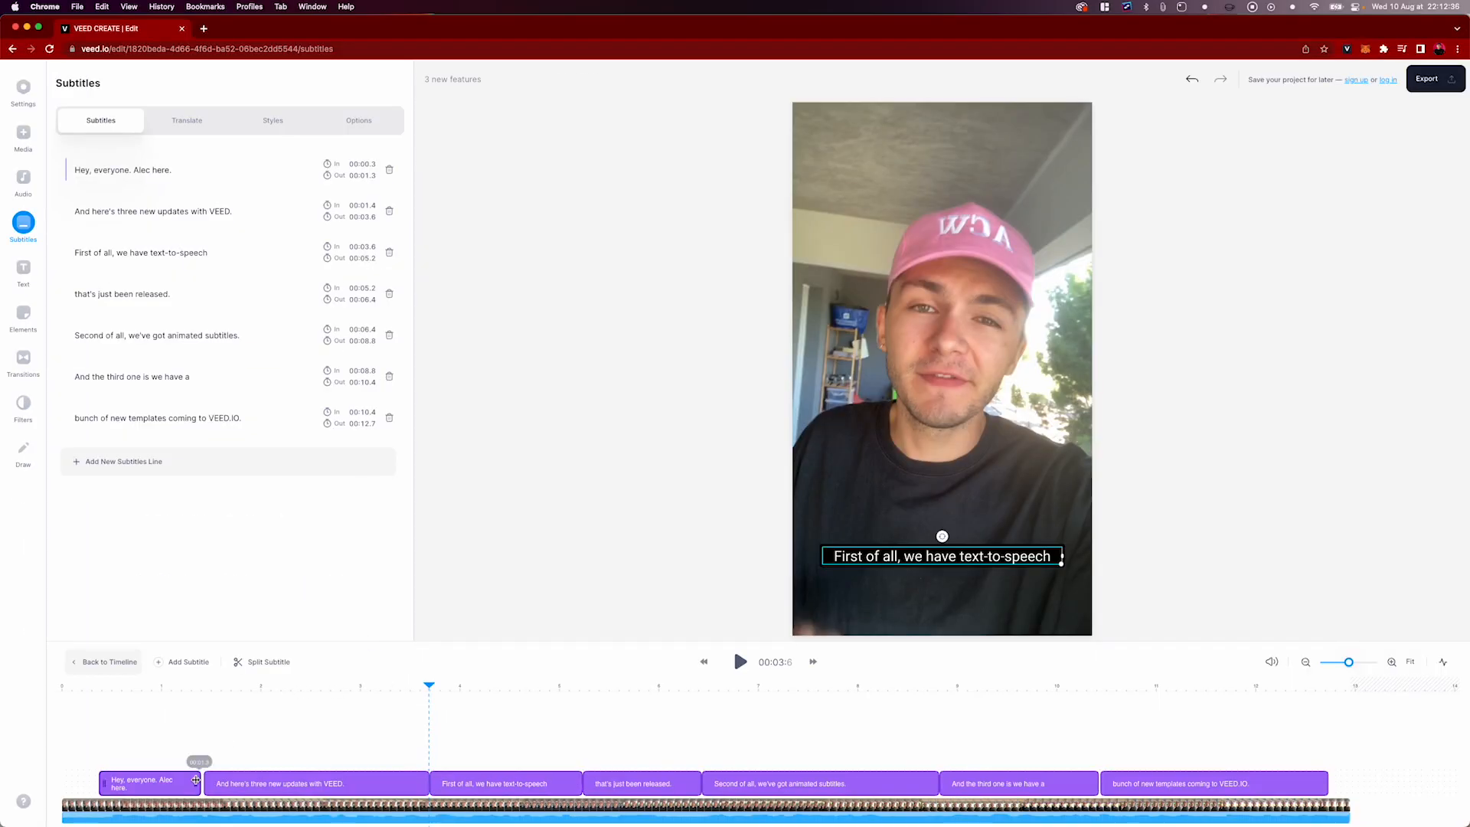
pyautogui.click(98, 689)
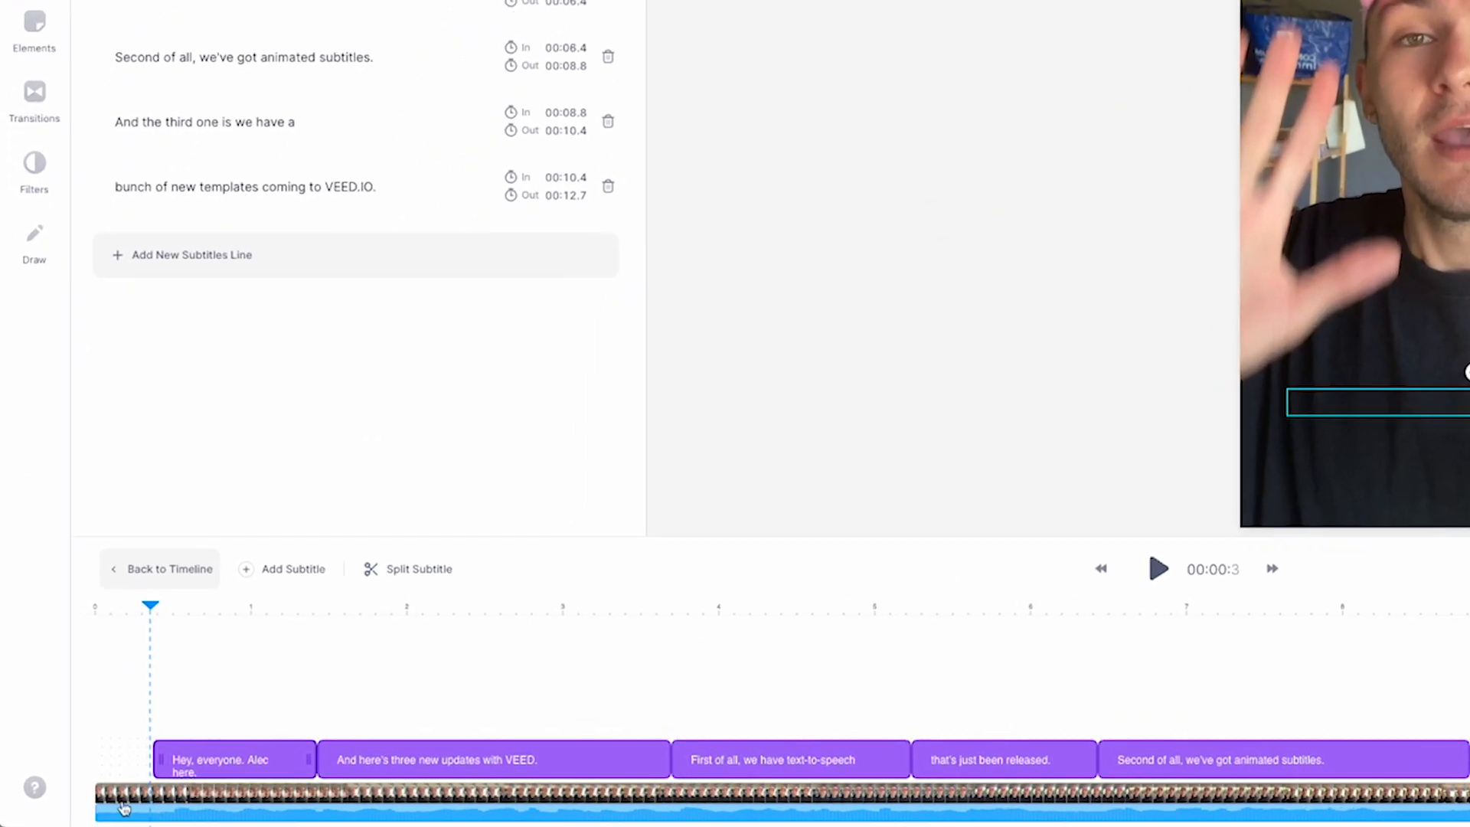
pyautogui.click(99, 803)
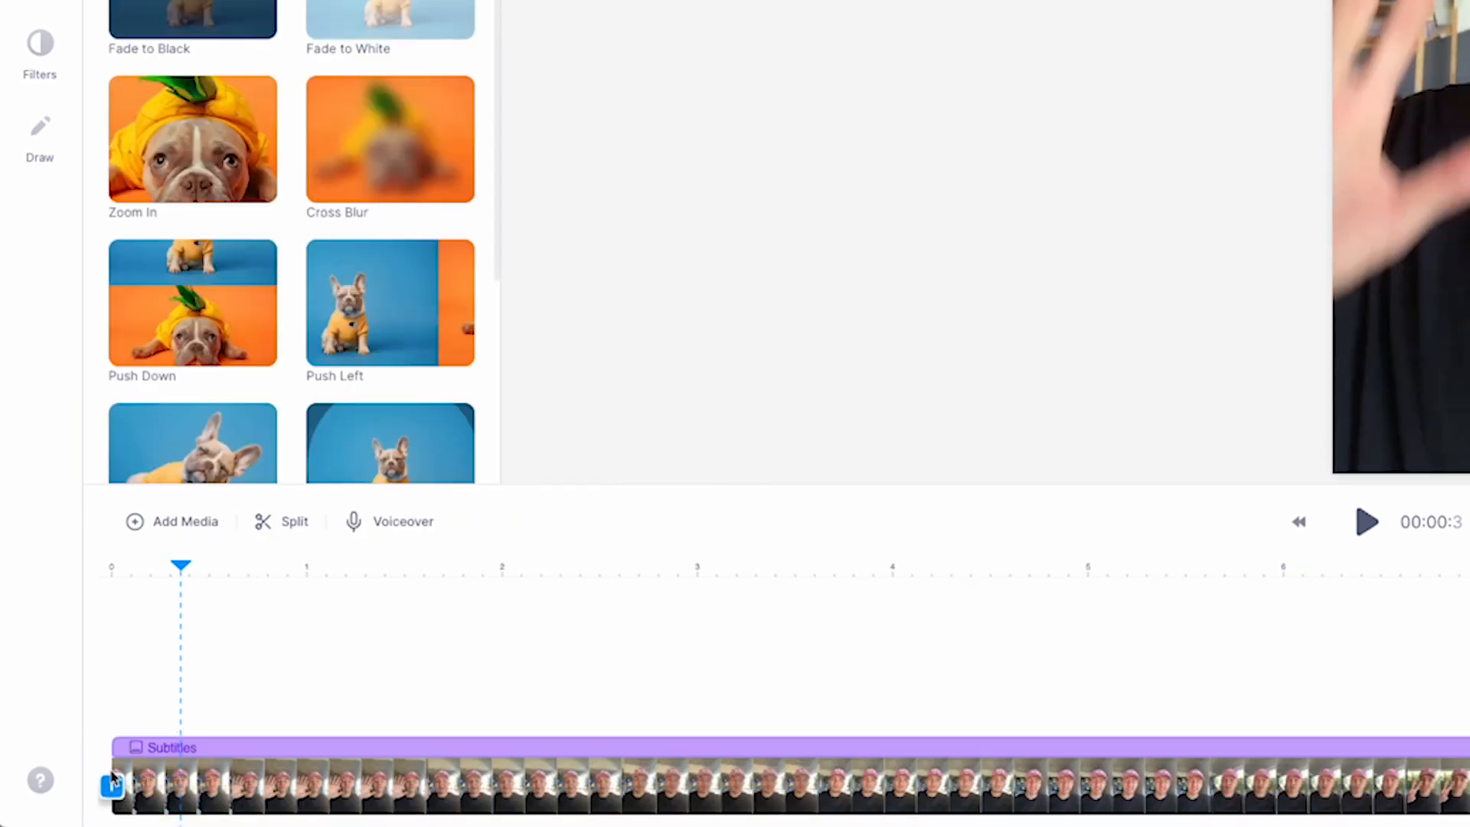
pyautogui.moveTo(112, 780); pyautogui.dragTo(147, 780)
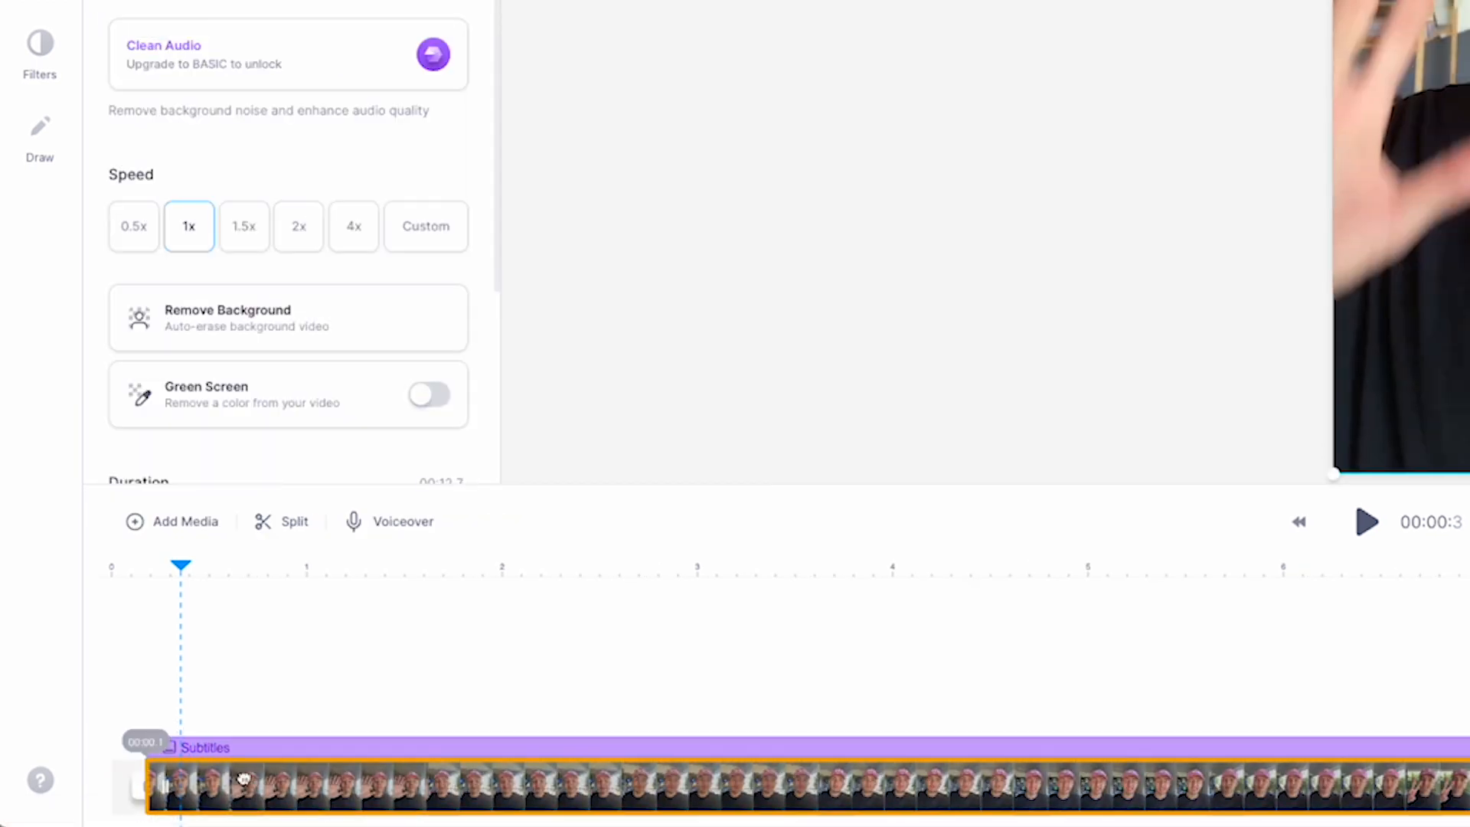
pyautogui.click(118, 570)
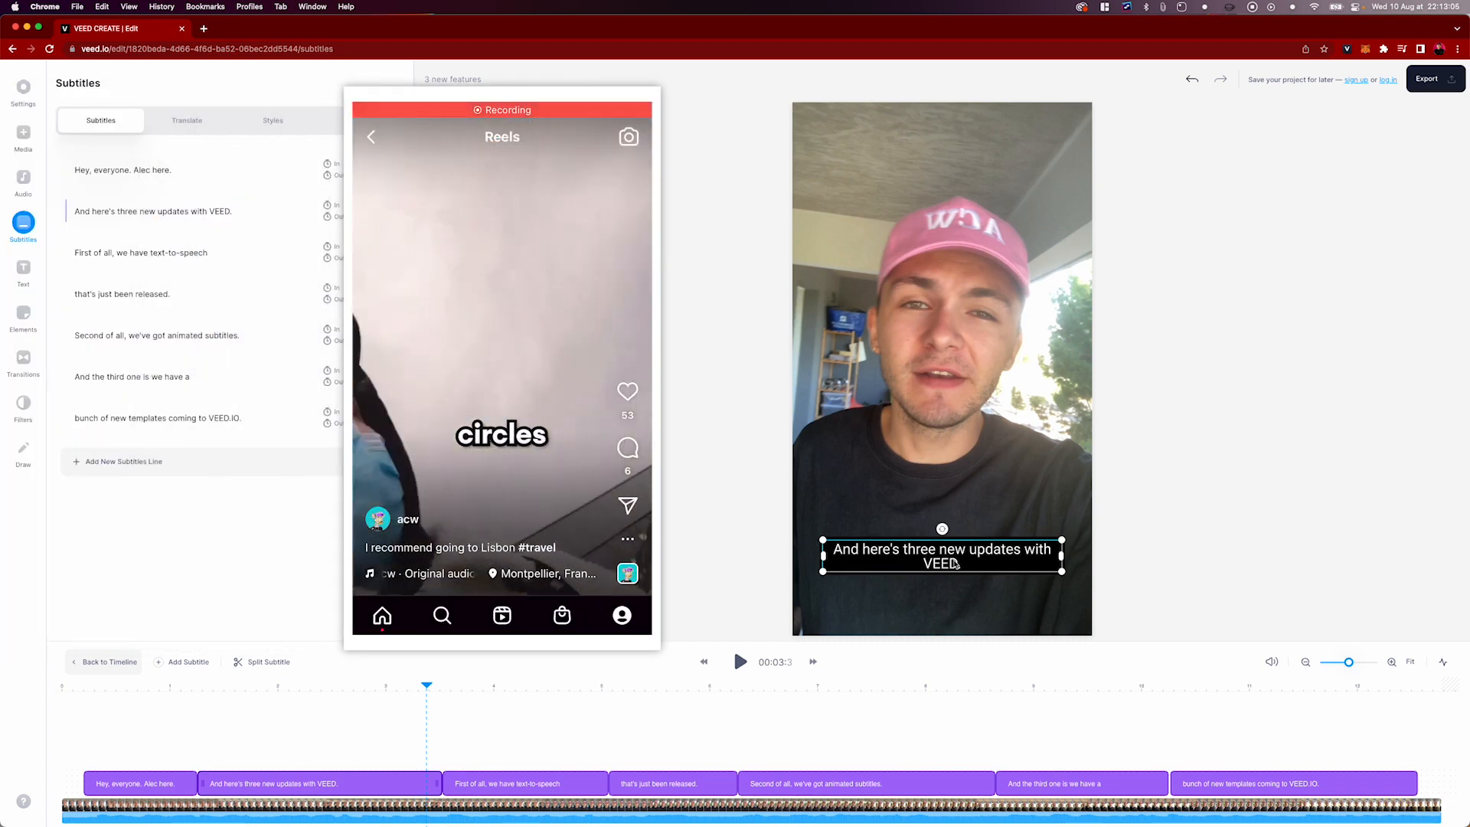
# Move the subtitle box up to just below the speaker's chin, narrow it from both sides, and check other subtitle lines
pyautogui.moveTo(955, 565); pyautogui.dragTo(961, 469)
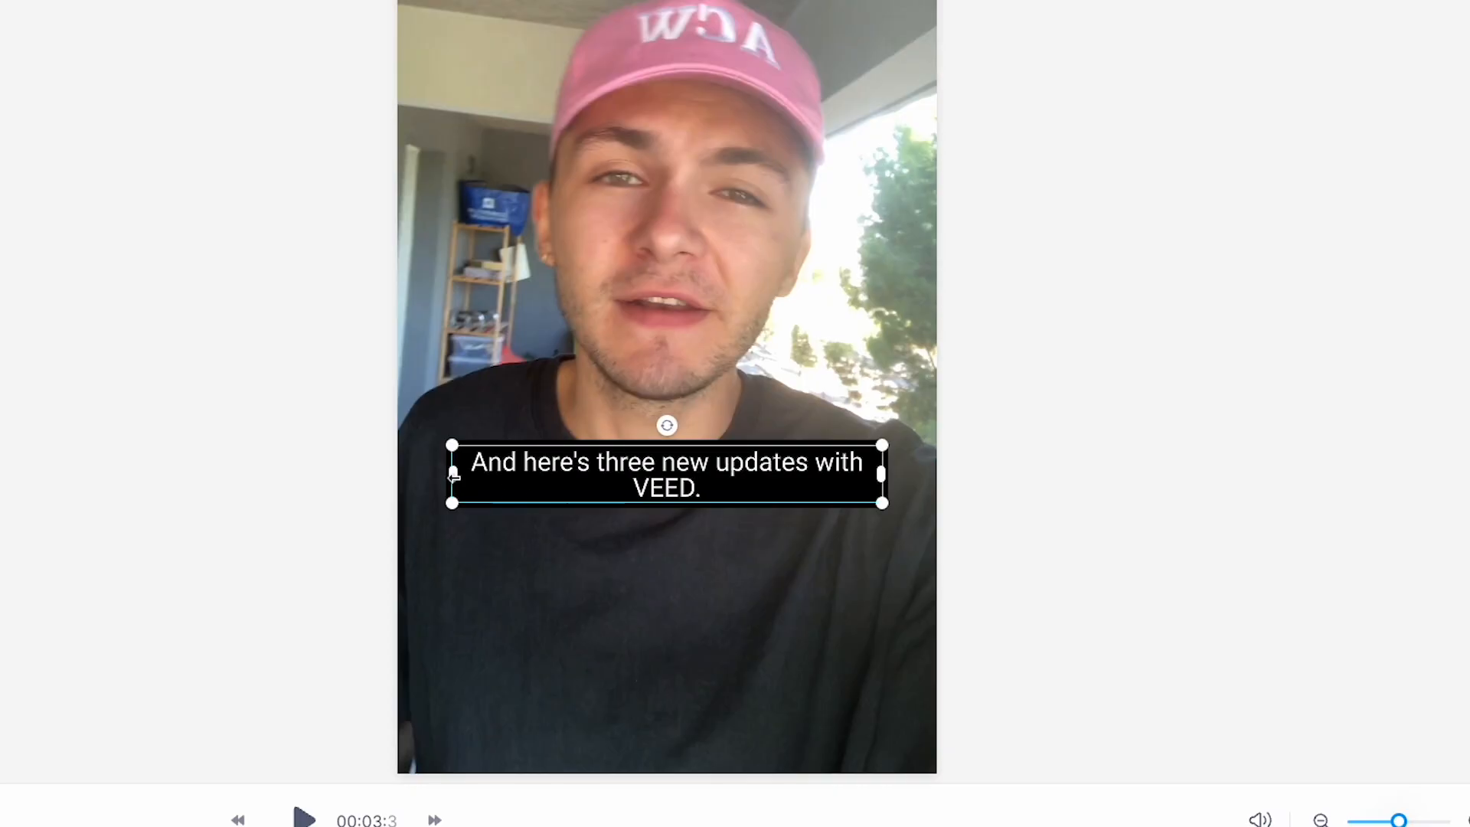
pyautogui.moveTo(453, 475); pyautogui.dragTo(576, 475)
pyautogui.moveTo(685, 479); pyautogui.dragTo(624, 478)
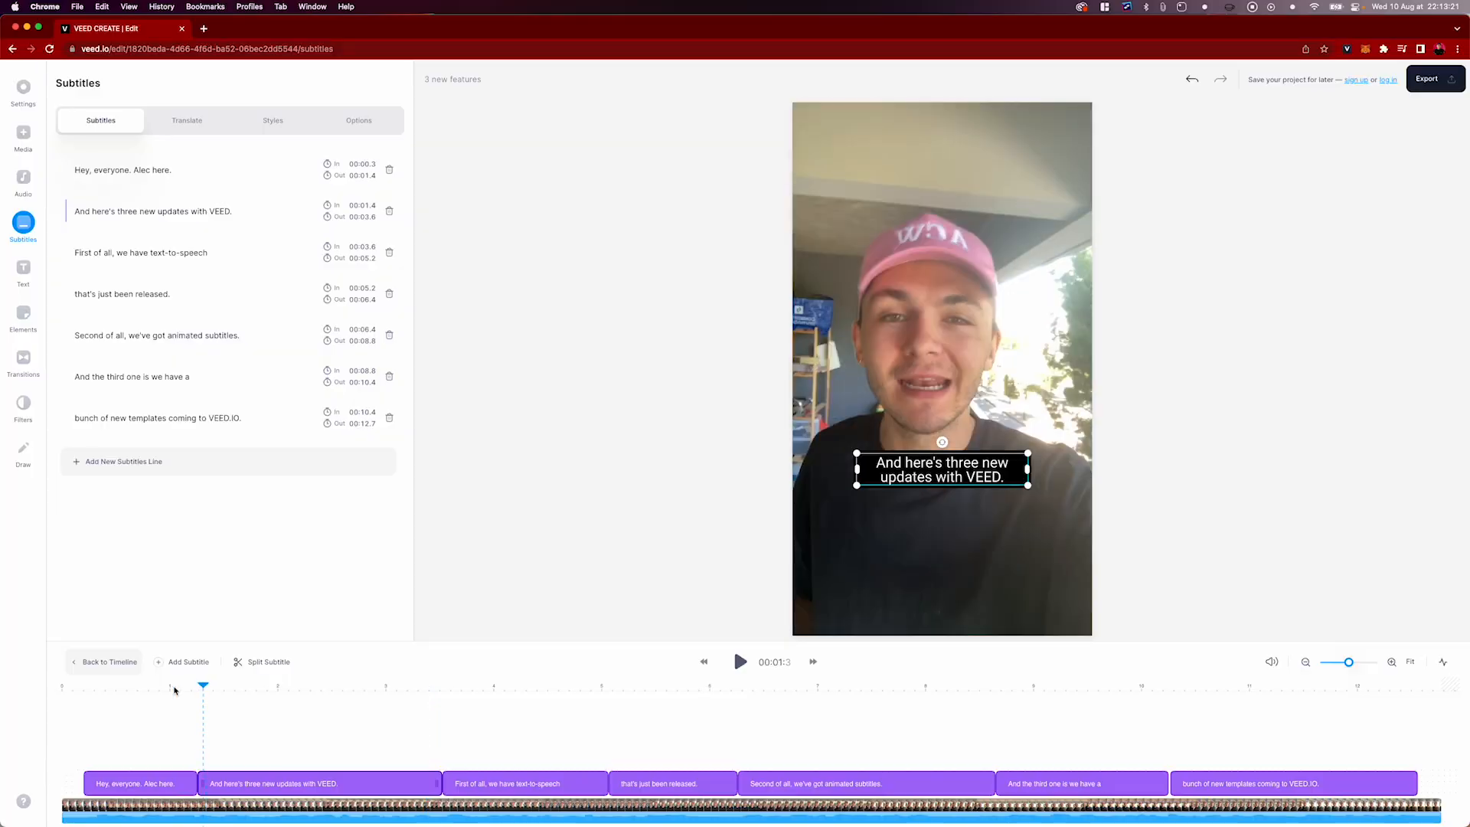
pyautogui.click(550, 698)
pyautogui.moveTo(549, 696); pyautogui.dragTo(603, 689)
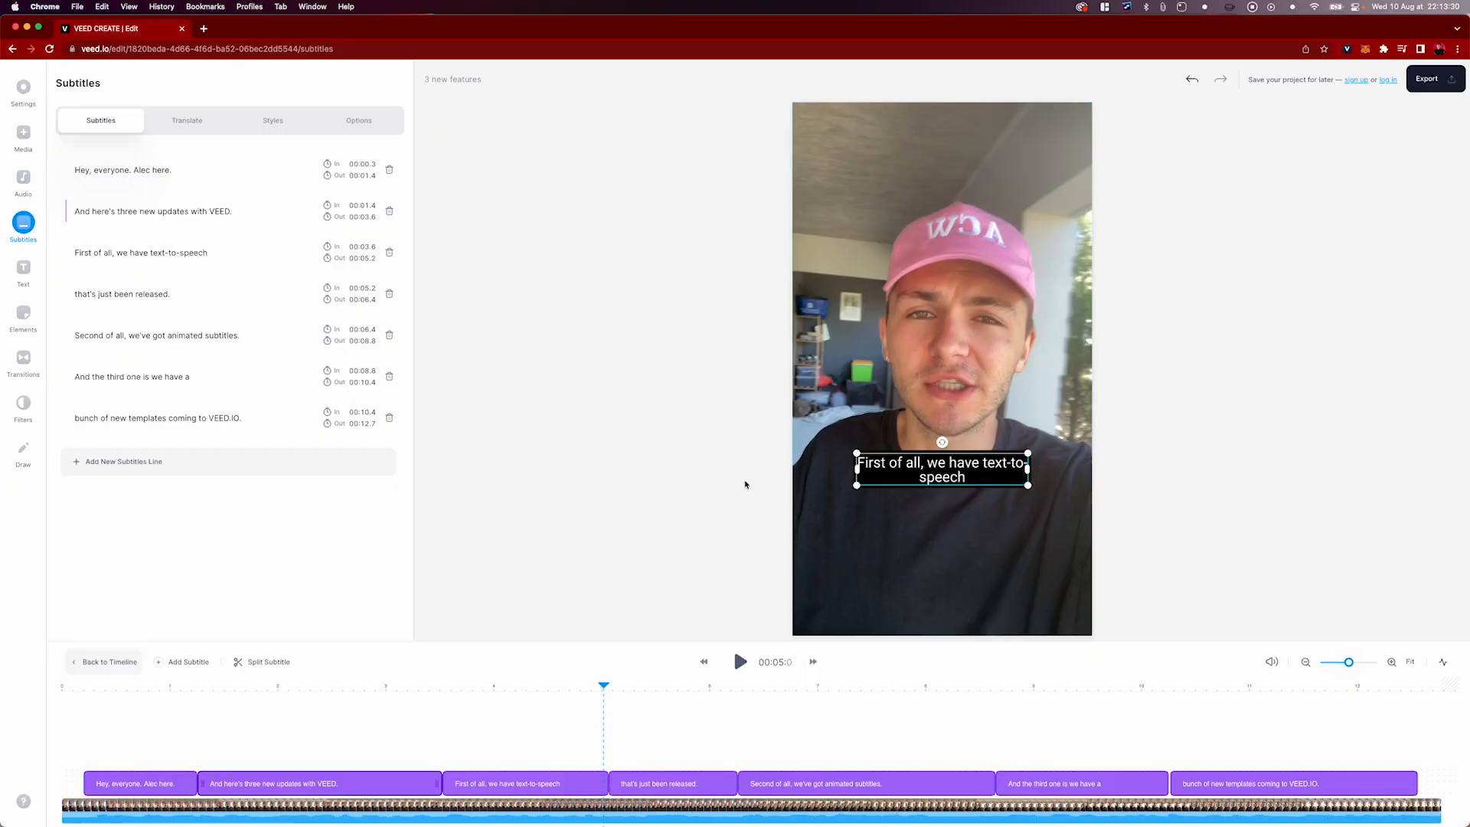
pyautogui.click(896, 479)
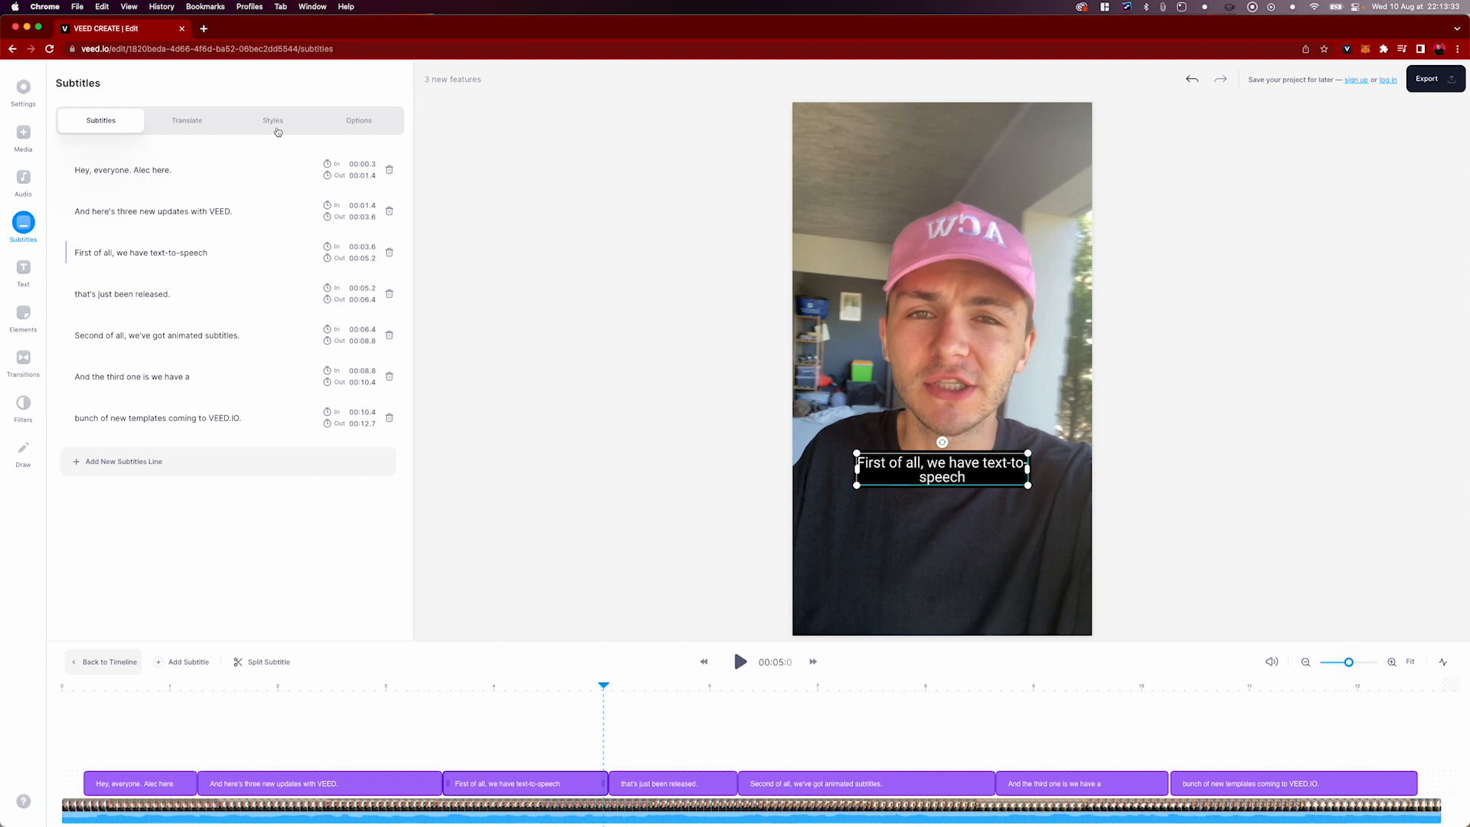
# Try the yellow italic and plain black subtitle presets, apply the bold white preset with Highlight animation, and play it back
pyautogui.click(277, 132)
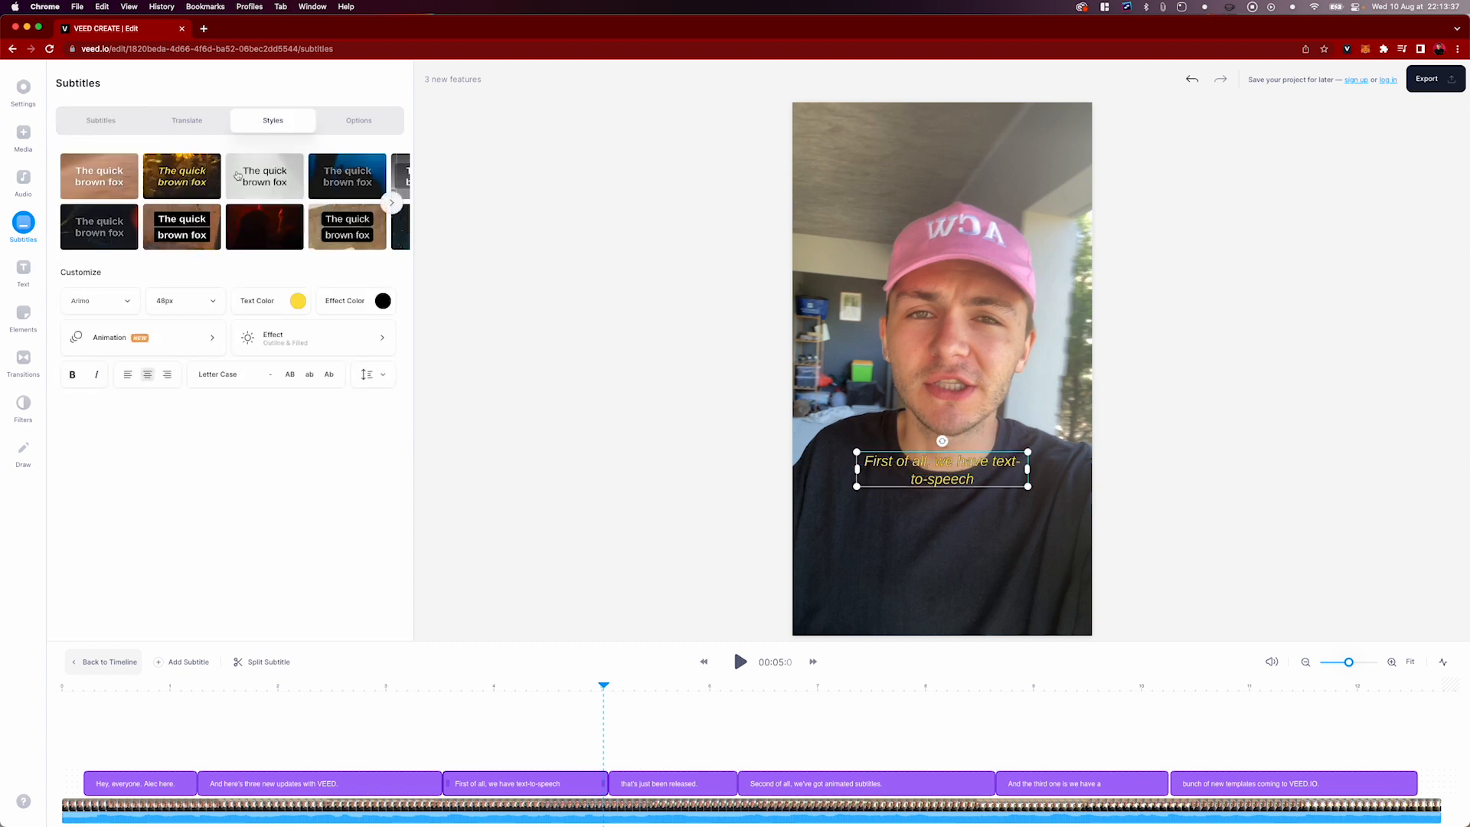
pyautogui.click(255, 175)
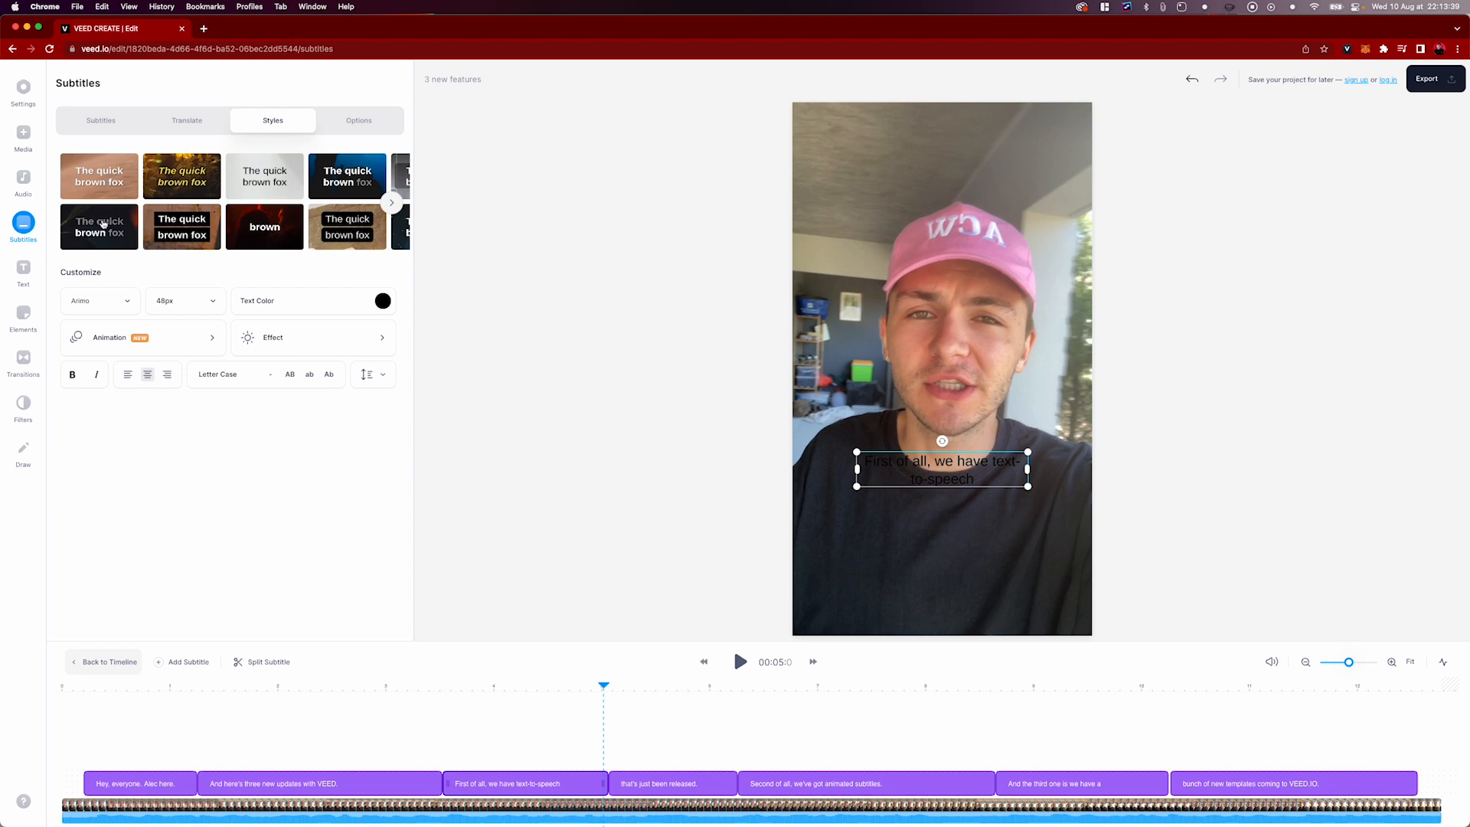
pyautogui.click(102, 224)
pyautogui.moveTo(119, 685); pyautogui.dragTo(88, 686)
pyautogui.click(740, 662)
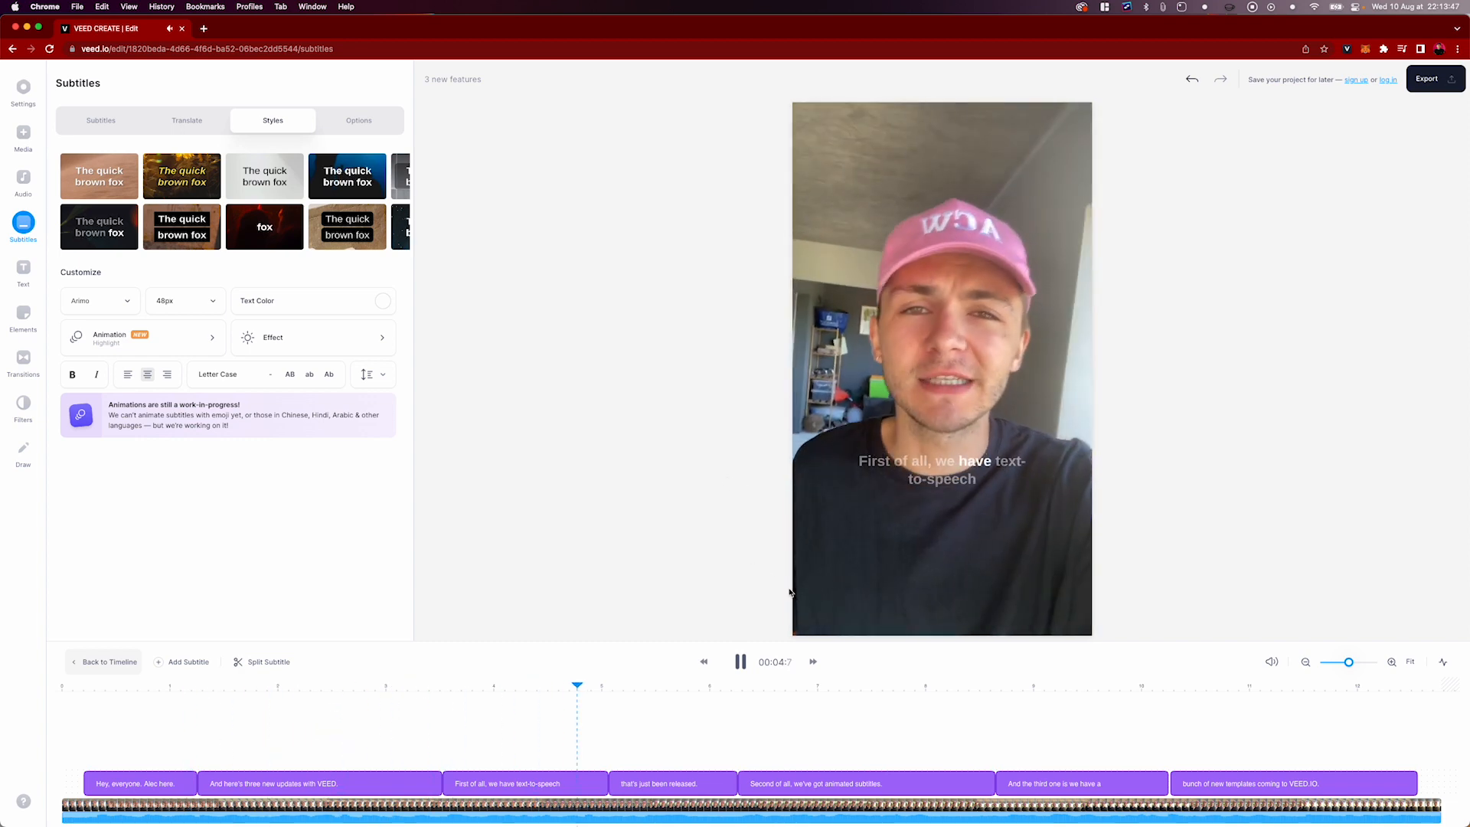
pyautogui.click(740, 662)
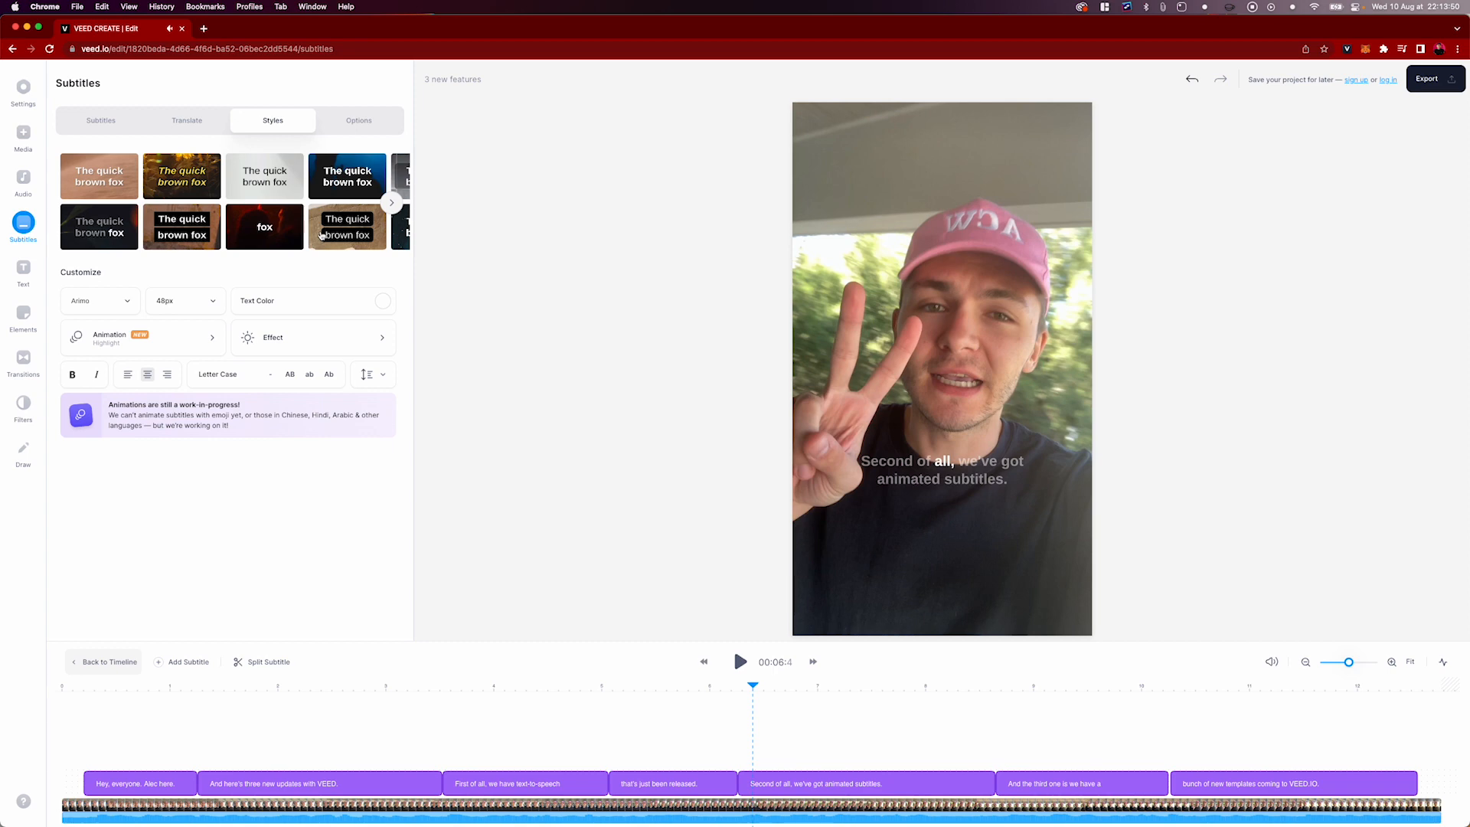
# Set the subtitle animation to None and change the font to Roboto
pyautogui.click(180, 352)
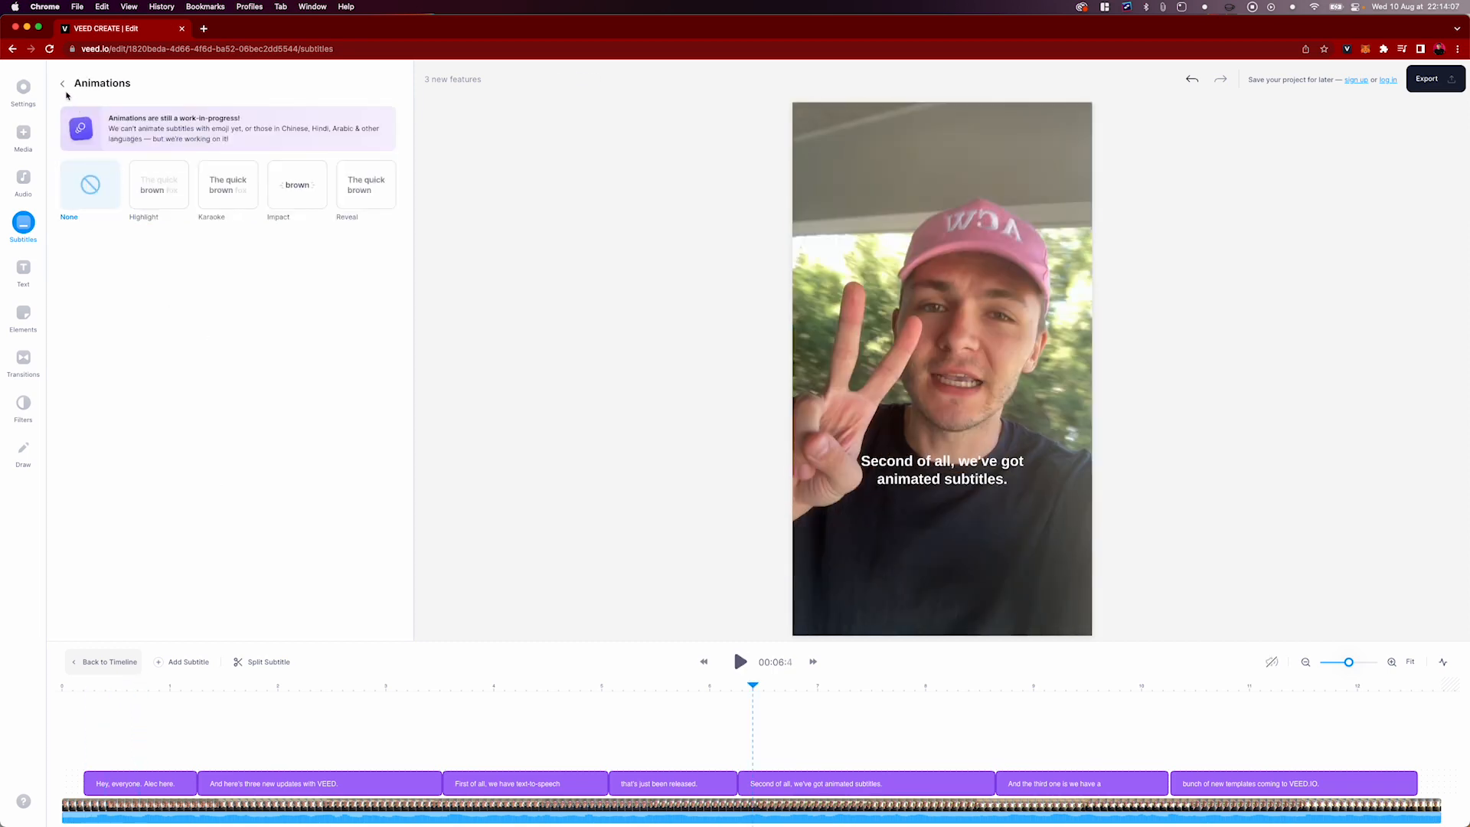
pyautogui.click(63, 84)
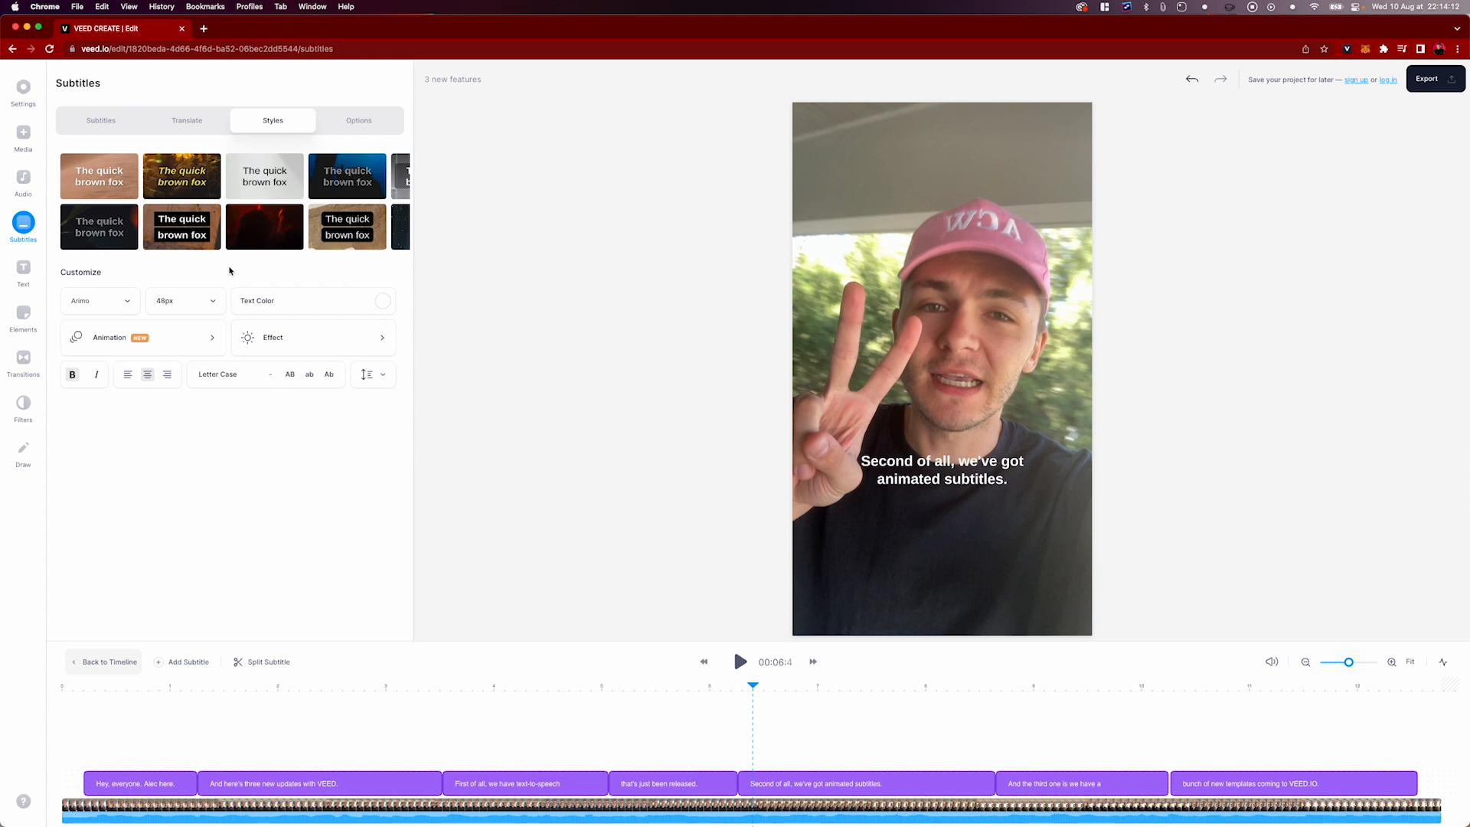
pyautogui.click(126, 301)
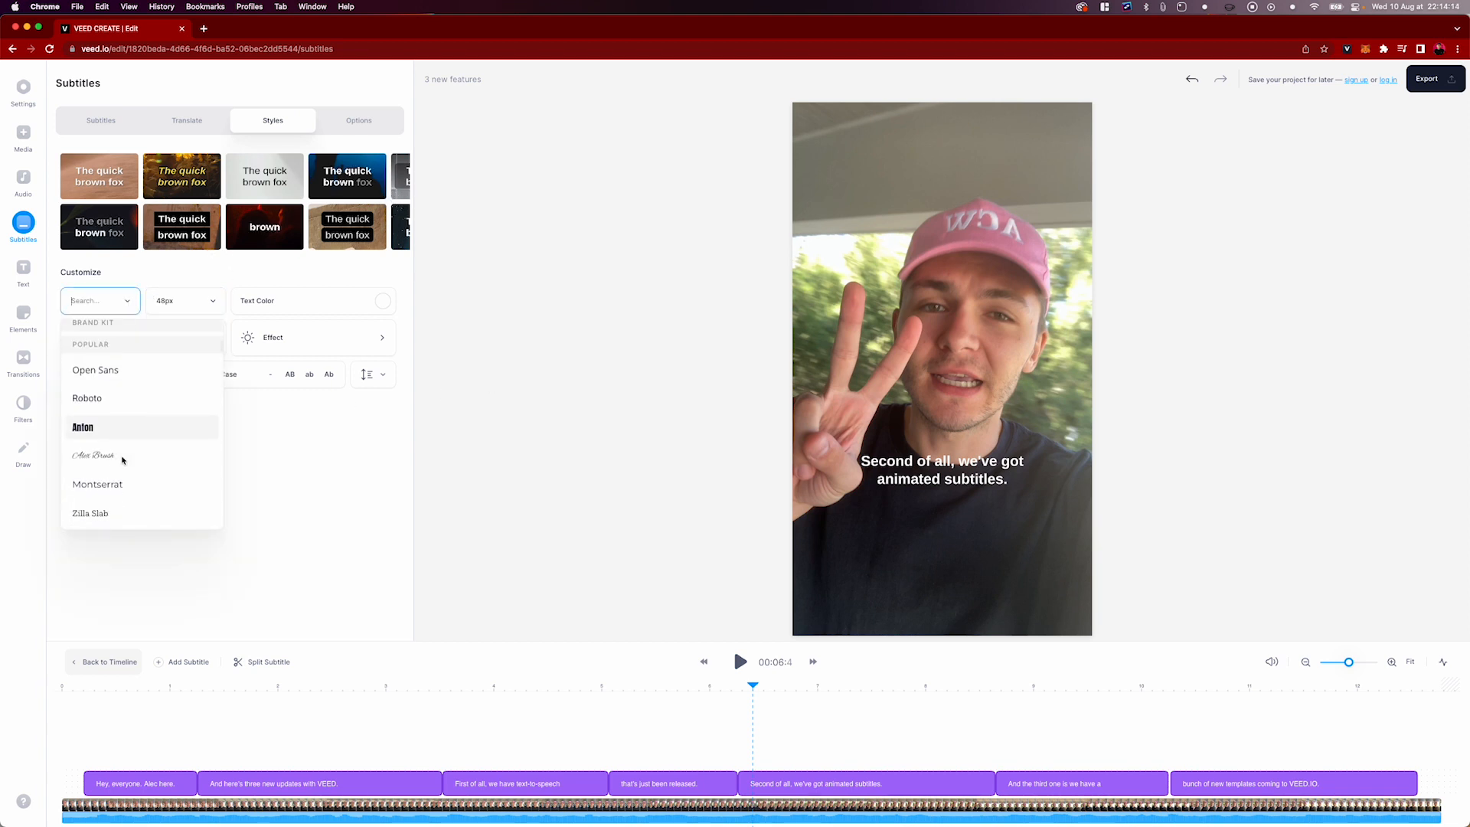
pyautogui.click(99, 408)
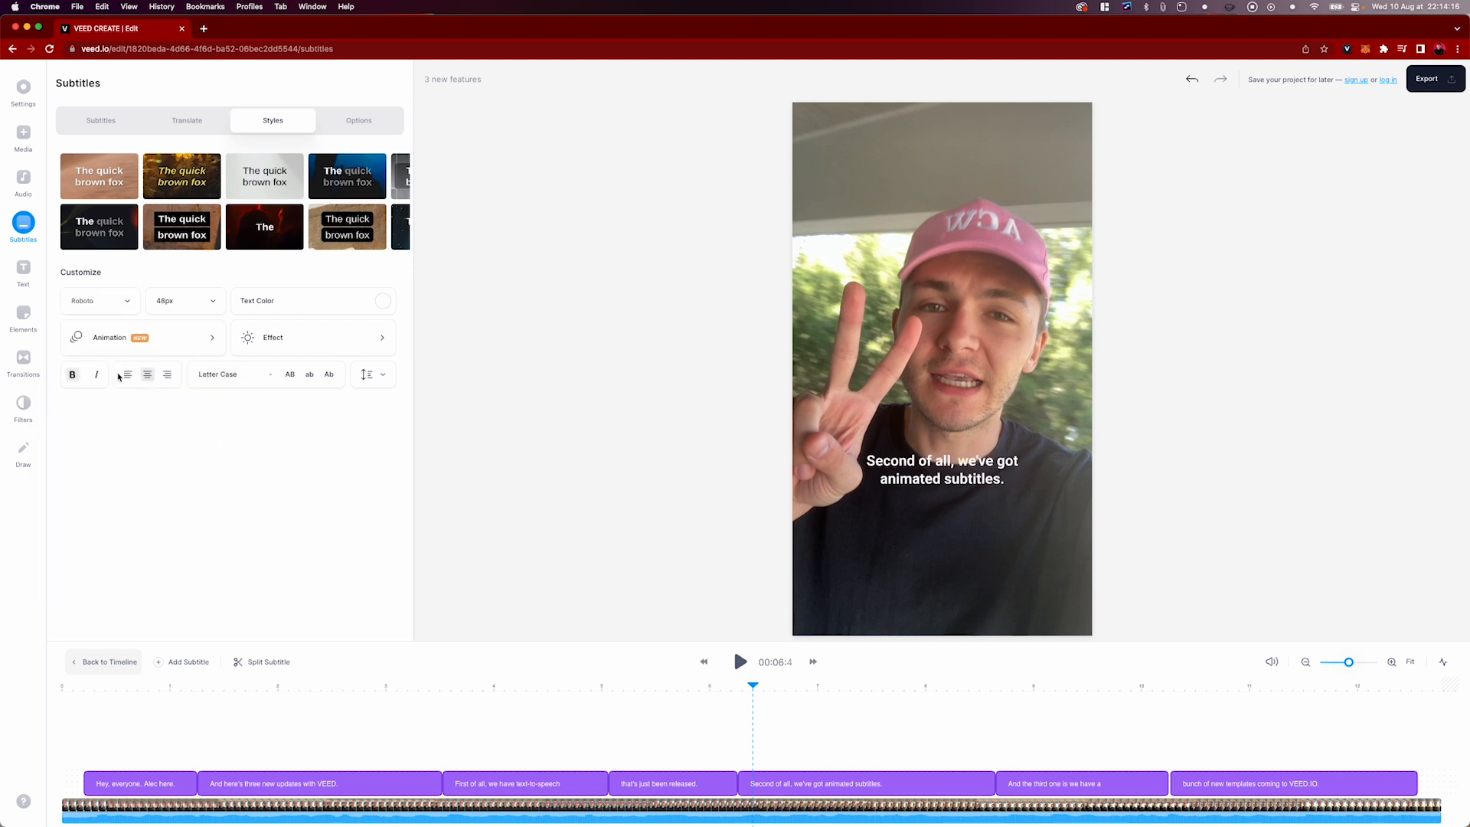
# Set the subtitle font size to 60px and widen the text box slightly so each line fits on two rows
pyautogui.click(216, 308)
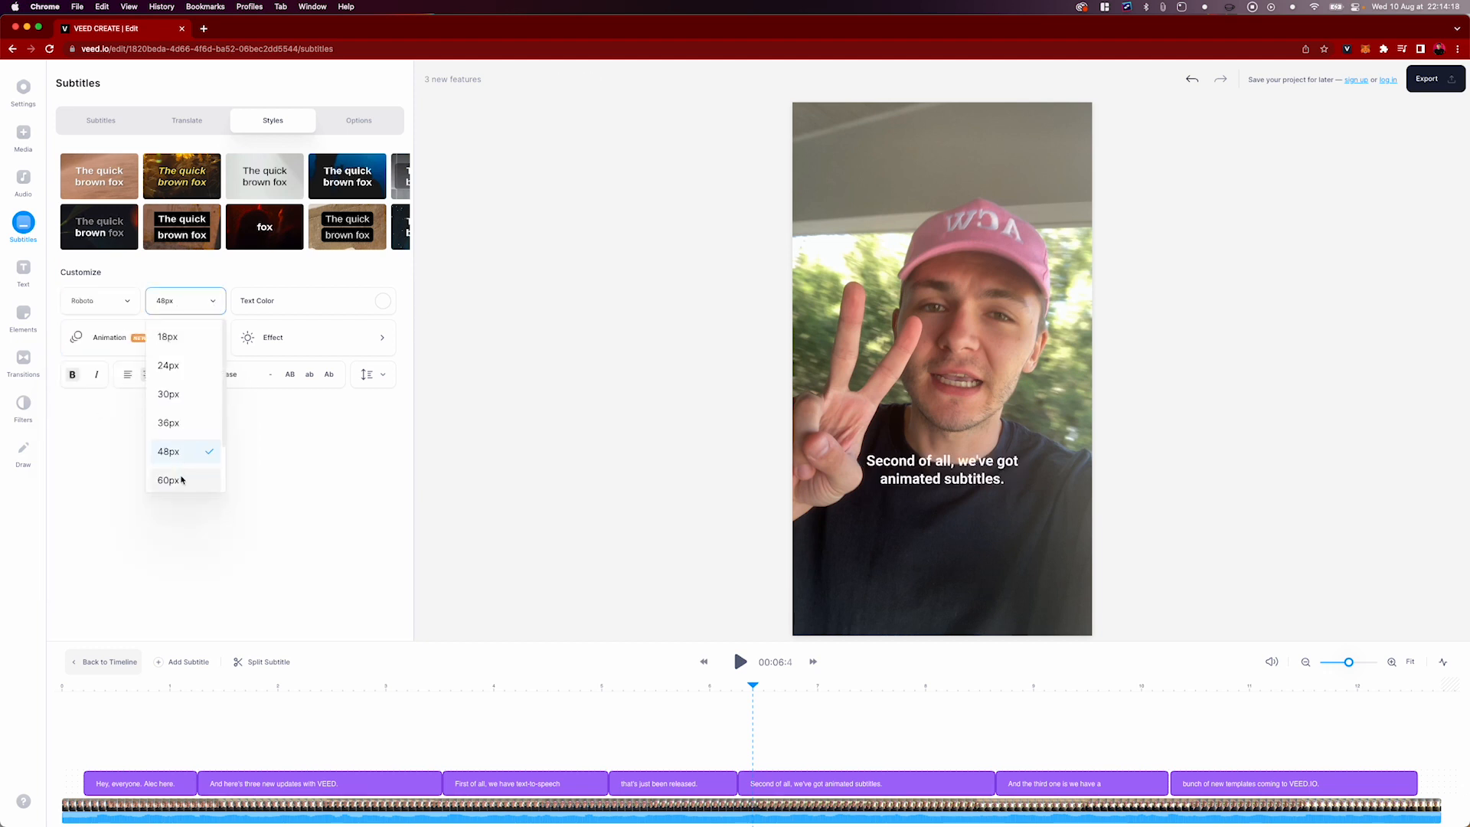
pyautogui.click(183, 479)
pyautogui.click(902, 477)
pyautogui.moveTo(856, 468); pyautogui.dragTo(910, 471)
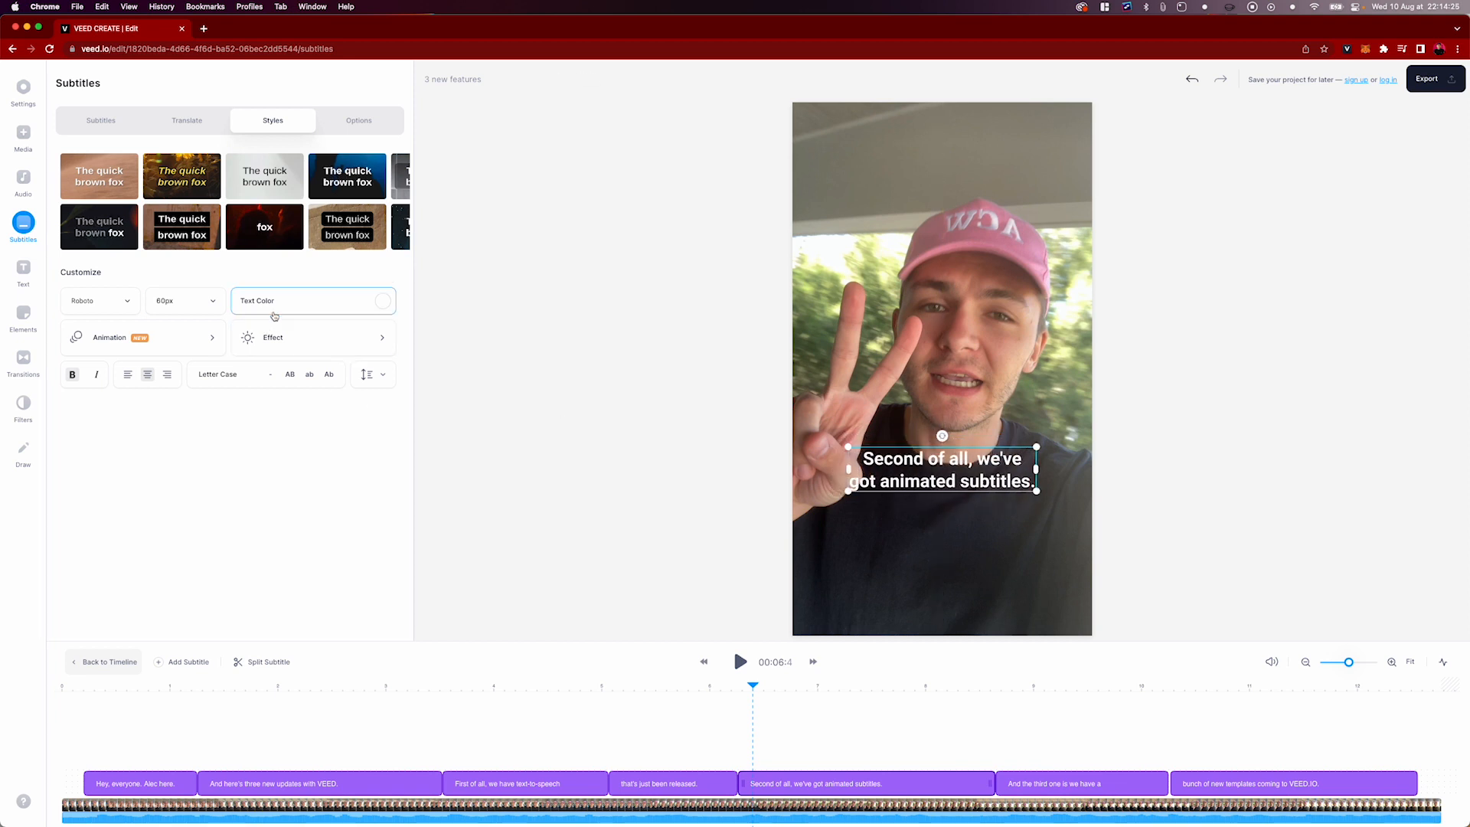
# Apply the Shadow effect to the subtitles and play back part of the video to check it
pyautogui.click(298, 336)
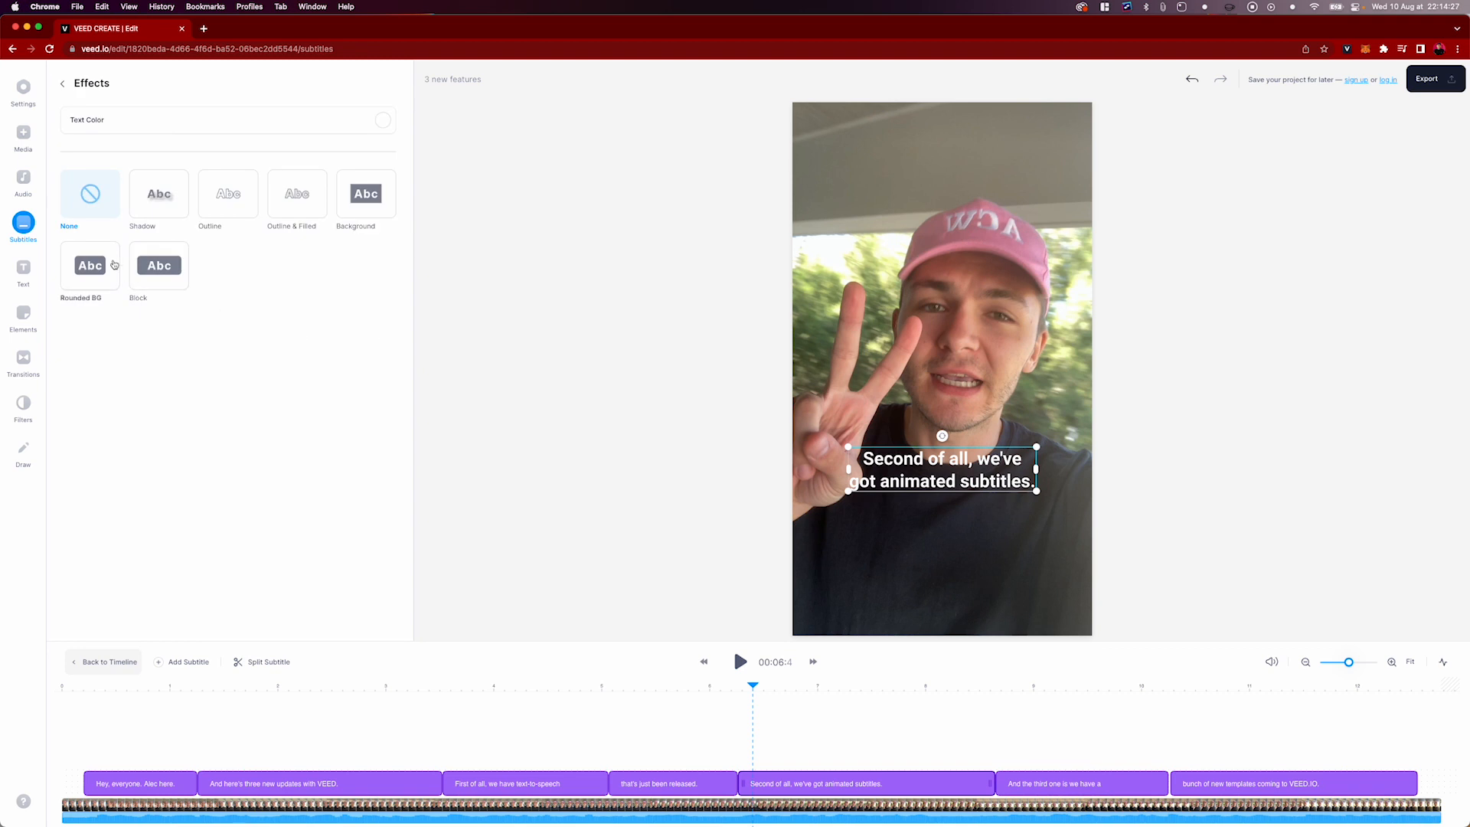
pyautogui.click(161, 199)
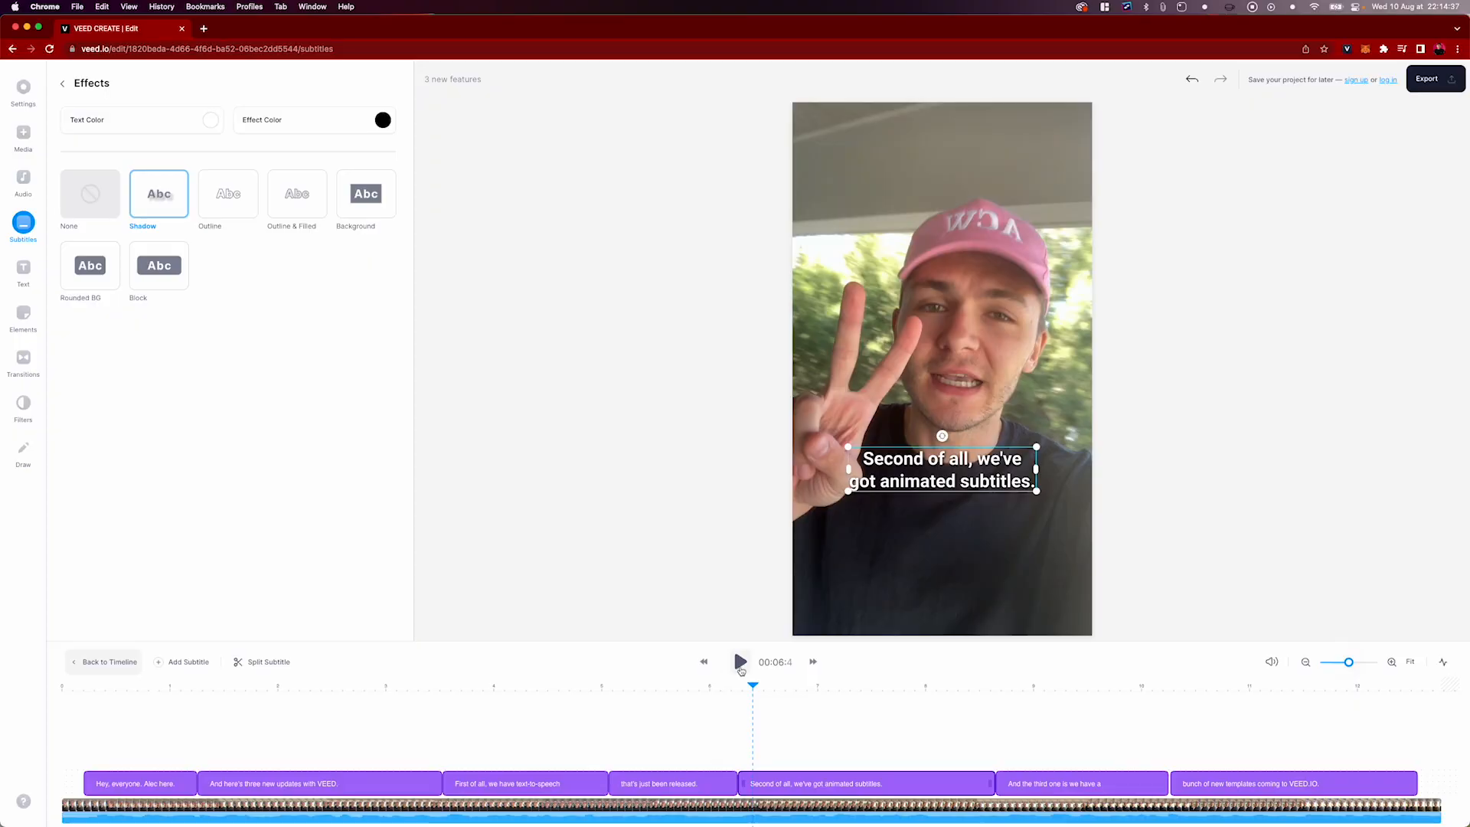
pyautogui.click(740, 662)
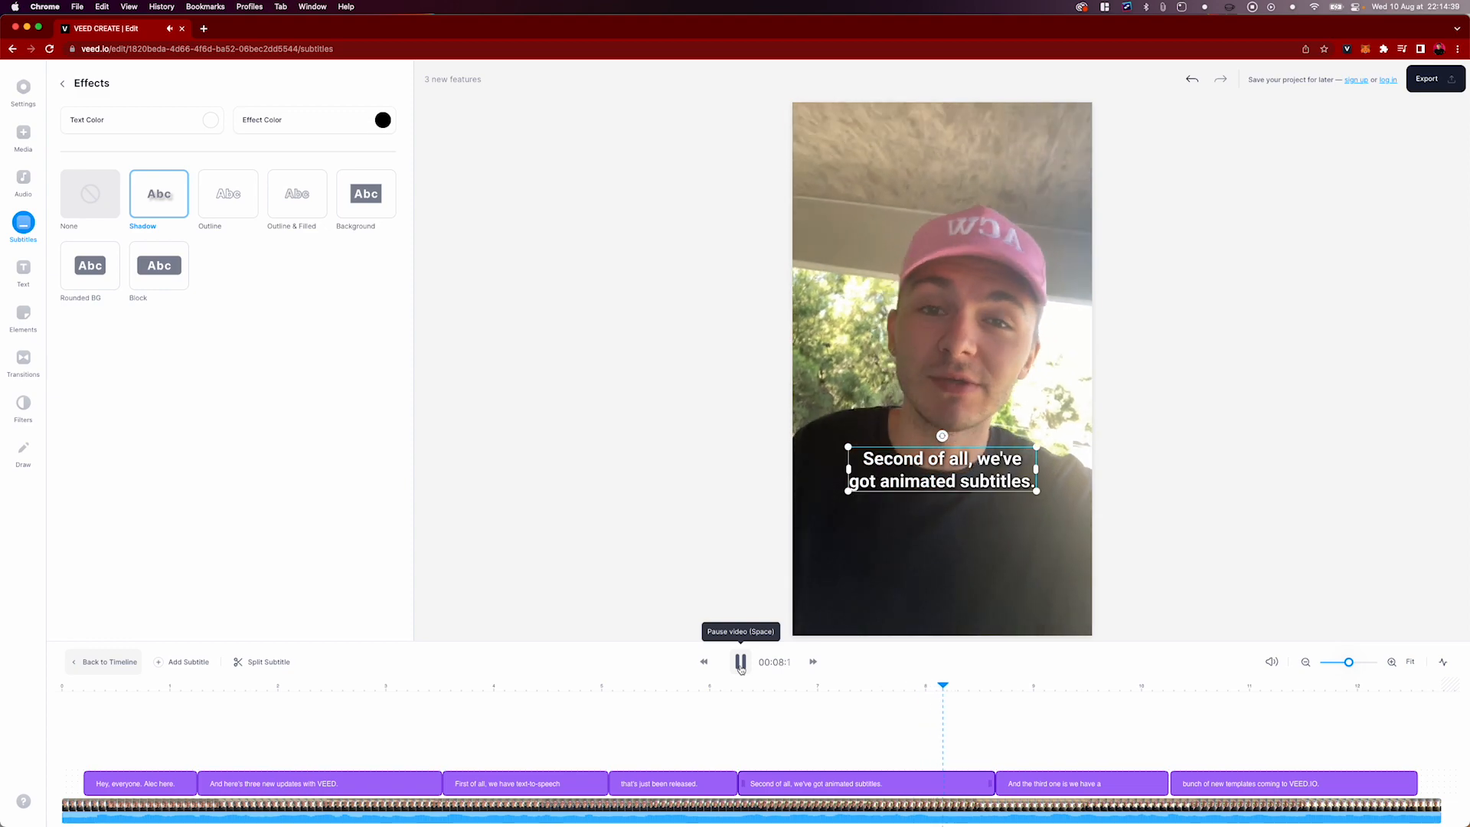
pyautogui.click(740, 663)
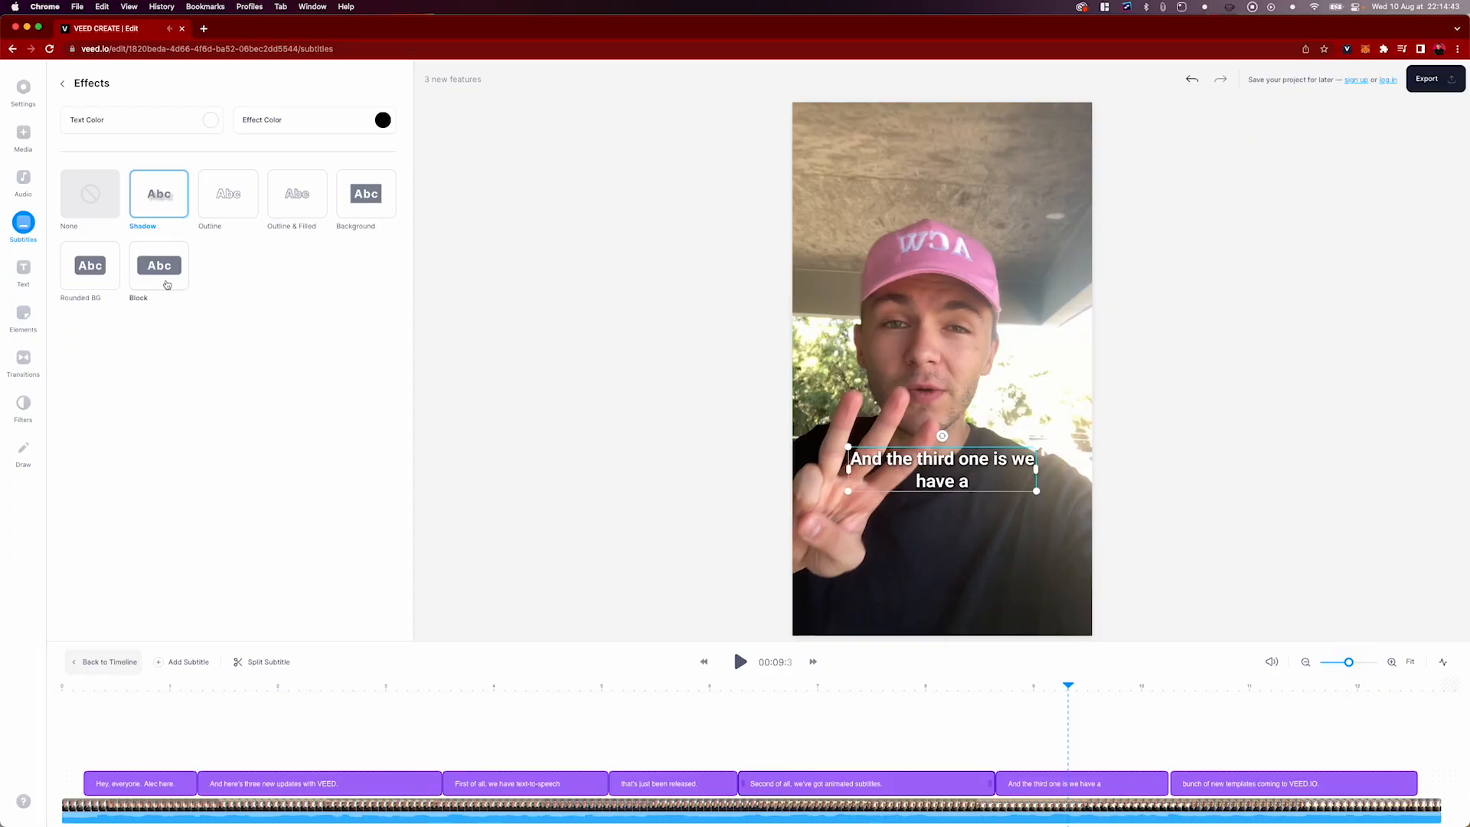
# Try the Block and Outline & Filled effects on the subtitles, and return to Shadow
pyautogui.click(163, 266)
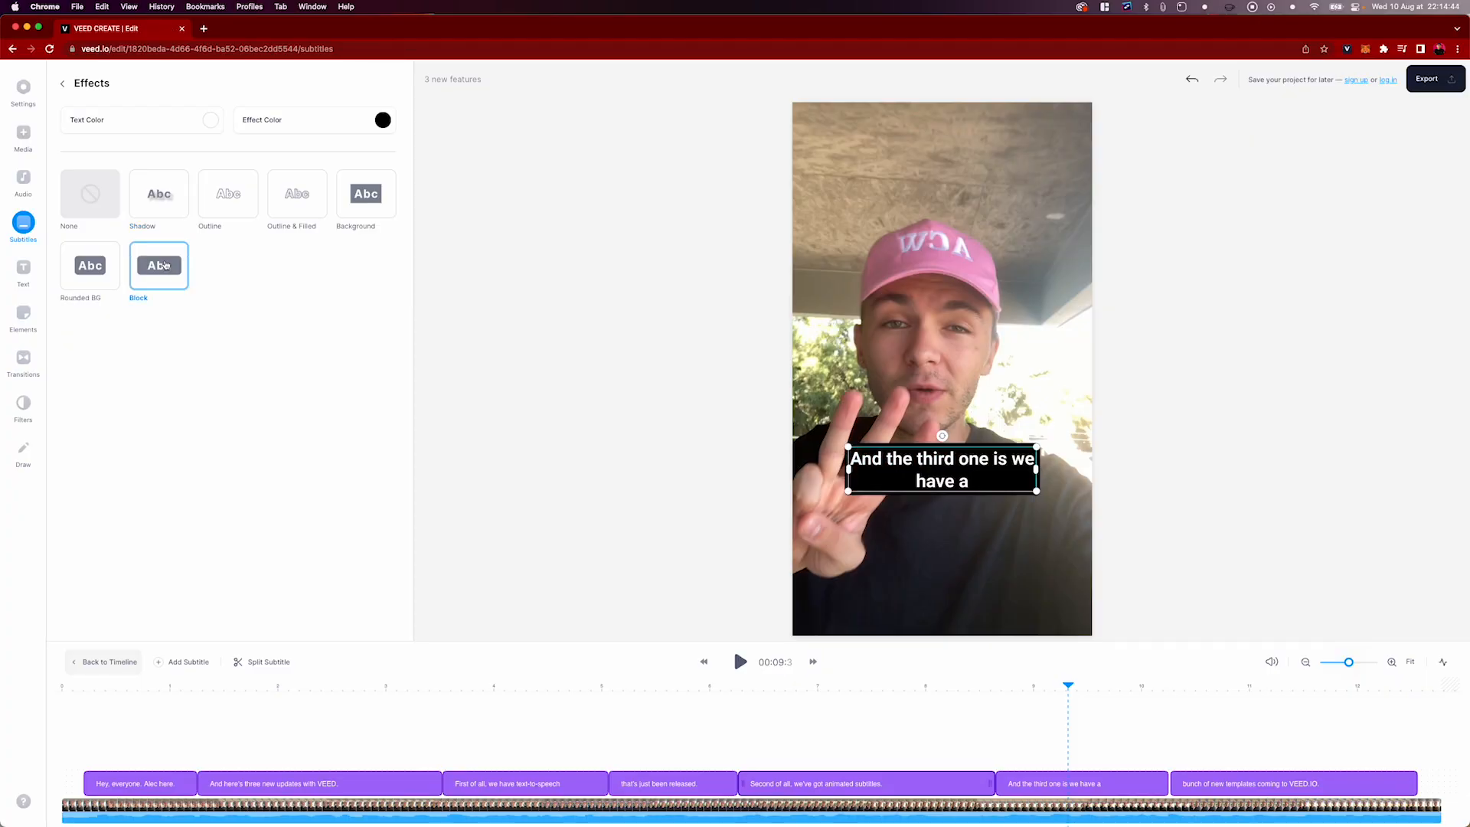
pyautogui.click(338, 205)
pyautogui.click(306, 202)
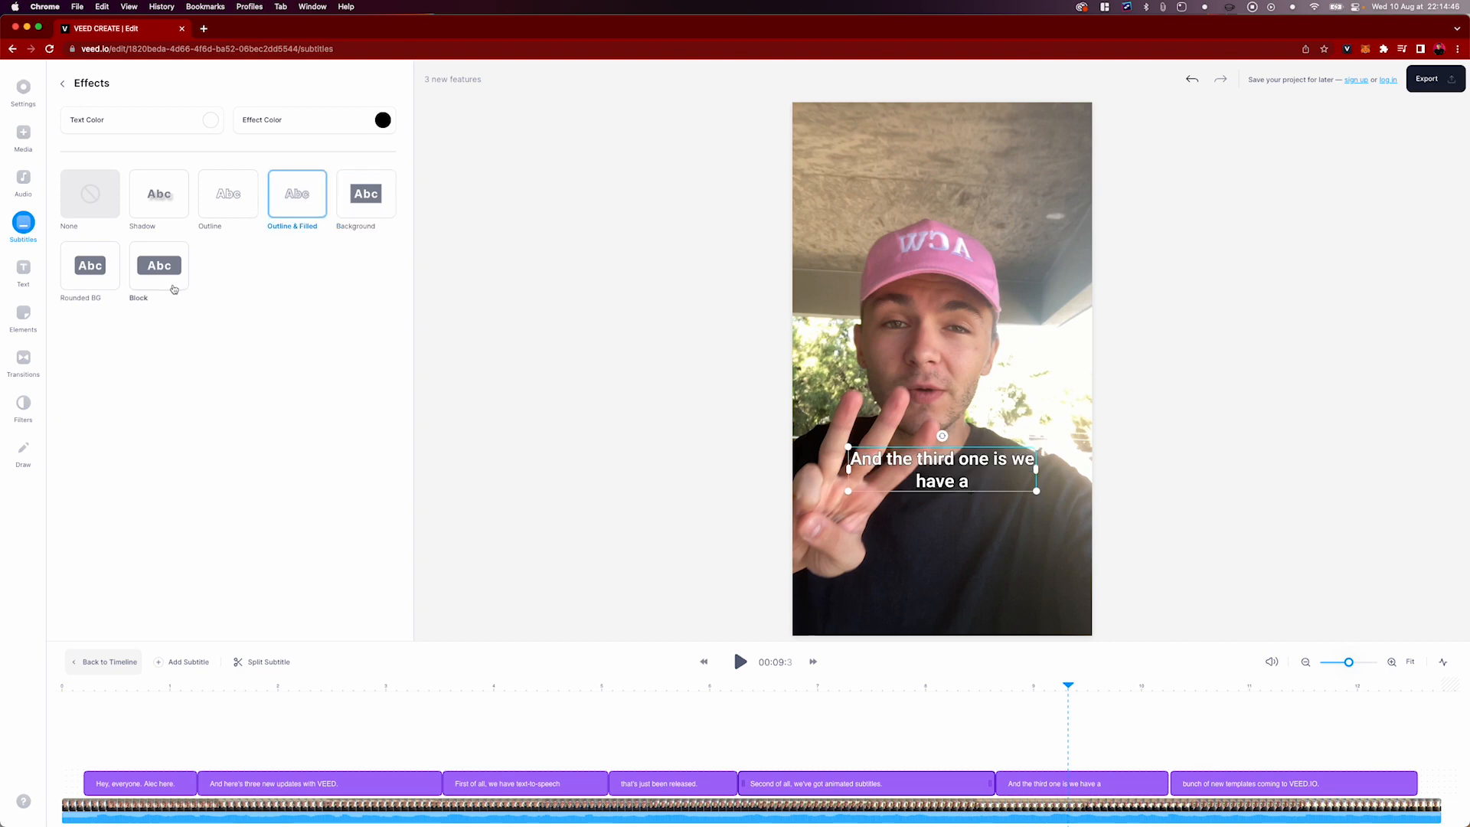
pyautogui.click(166, 282)
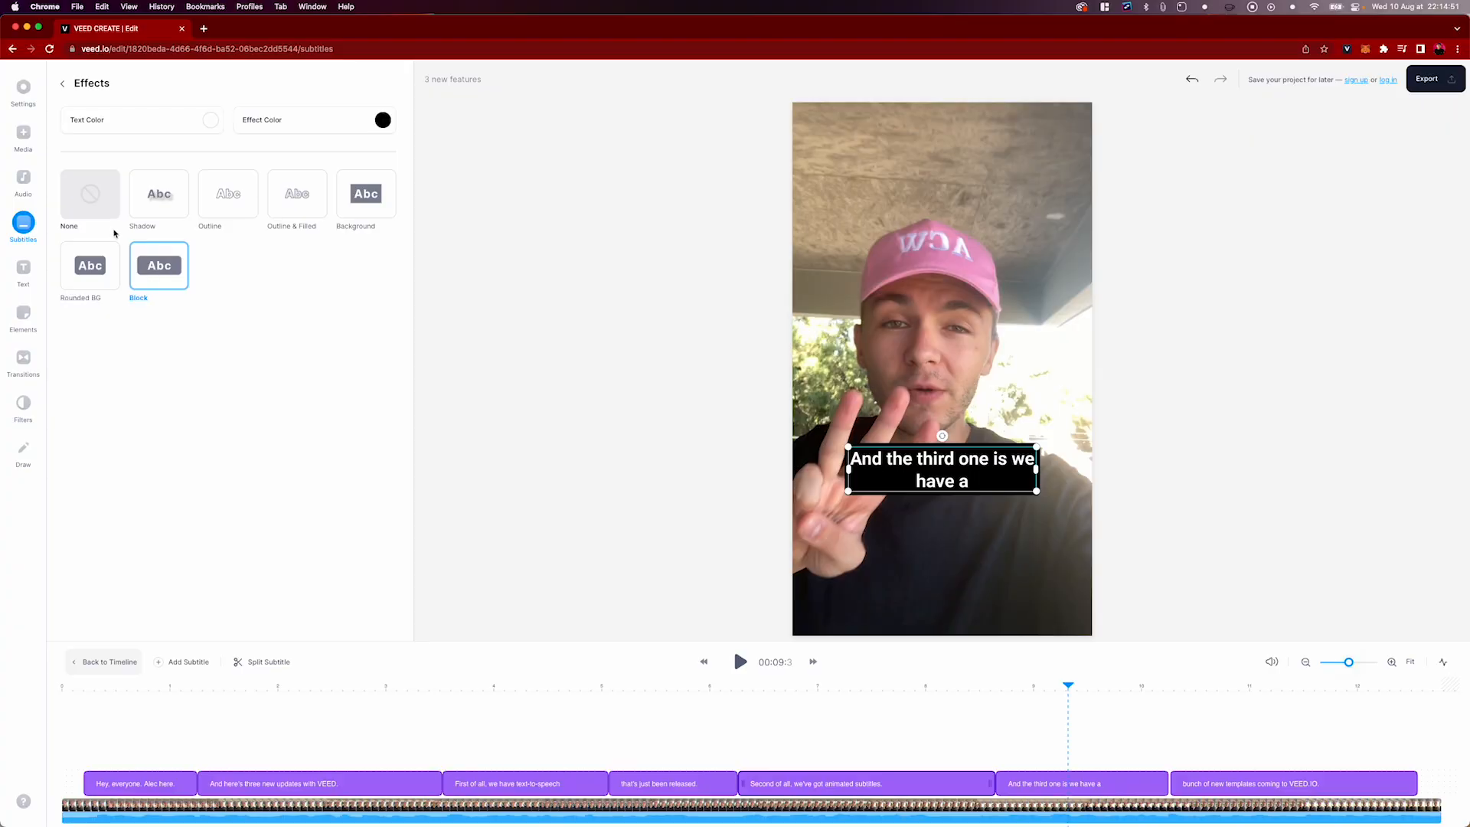
pyautogui.click(151, 209)
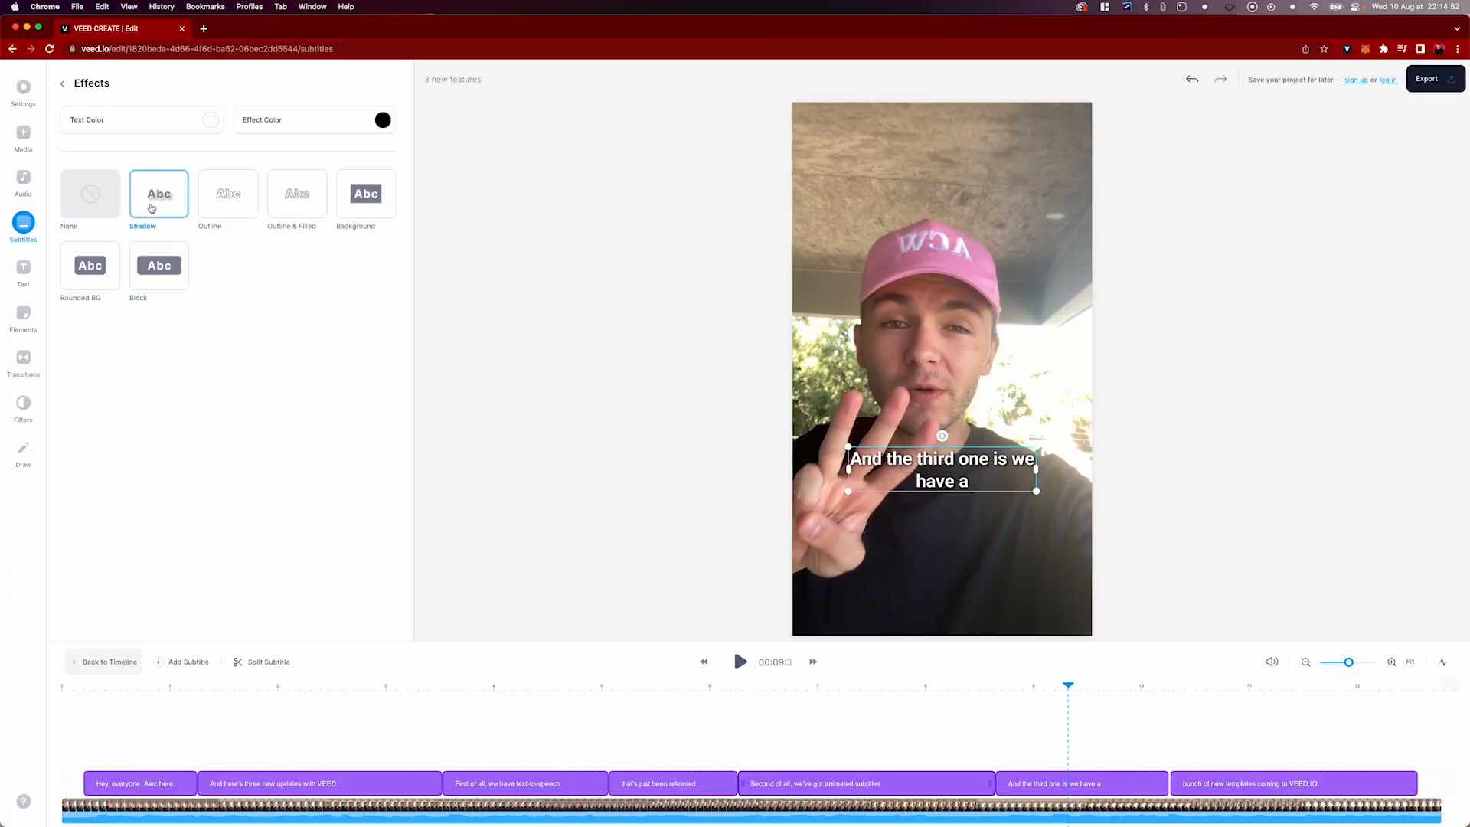
# Set the subtitle text color to yellow and check the look at several points in the video
pyautogui.click(205, 121)
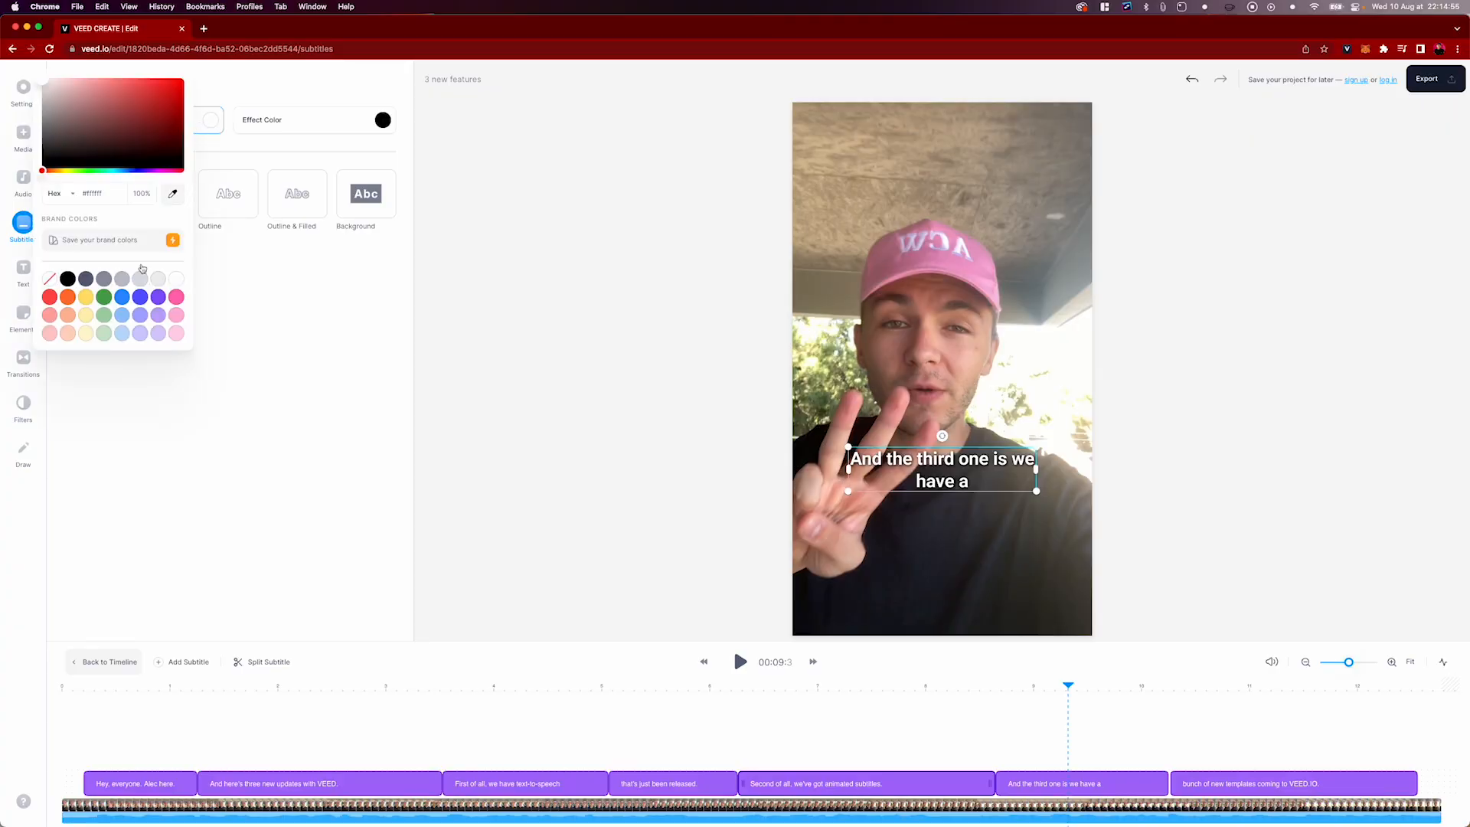
pyautogui.click(86, 296)
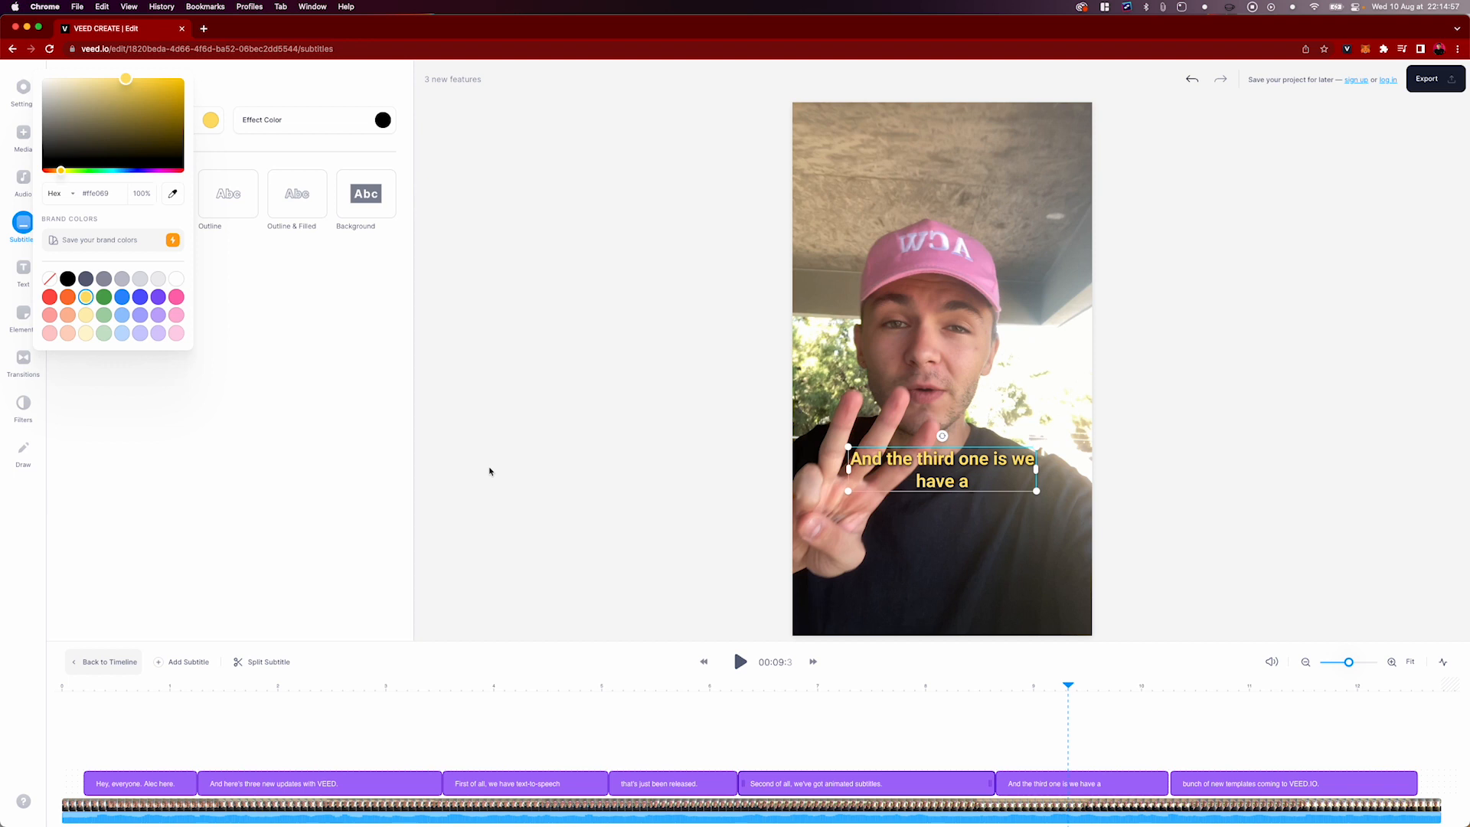
pyautogui.click(405, 689)
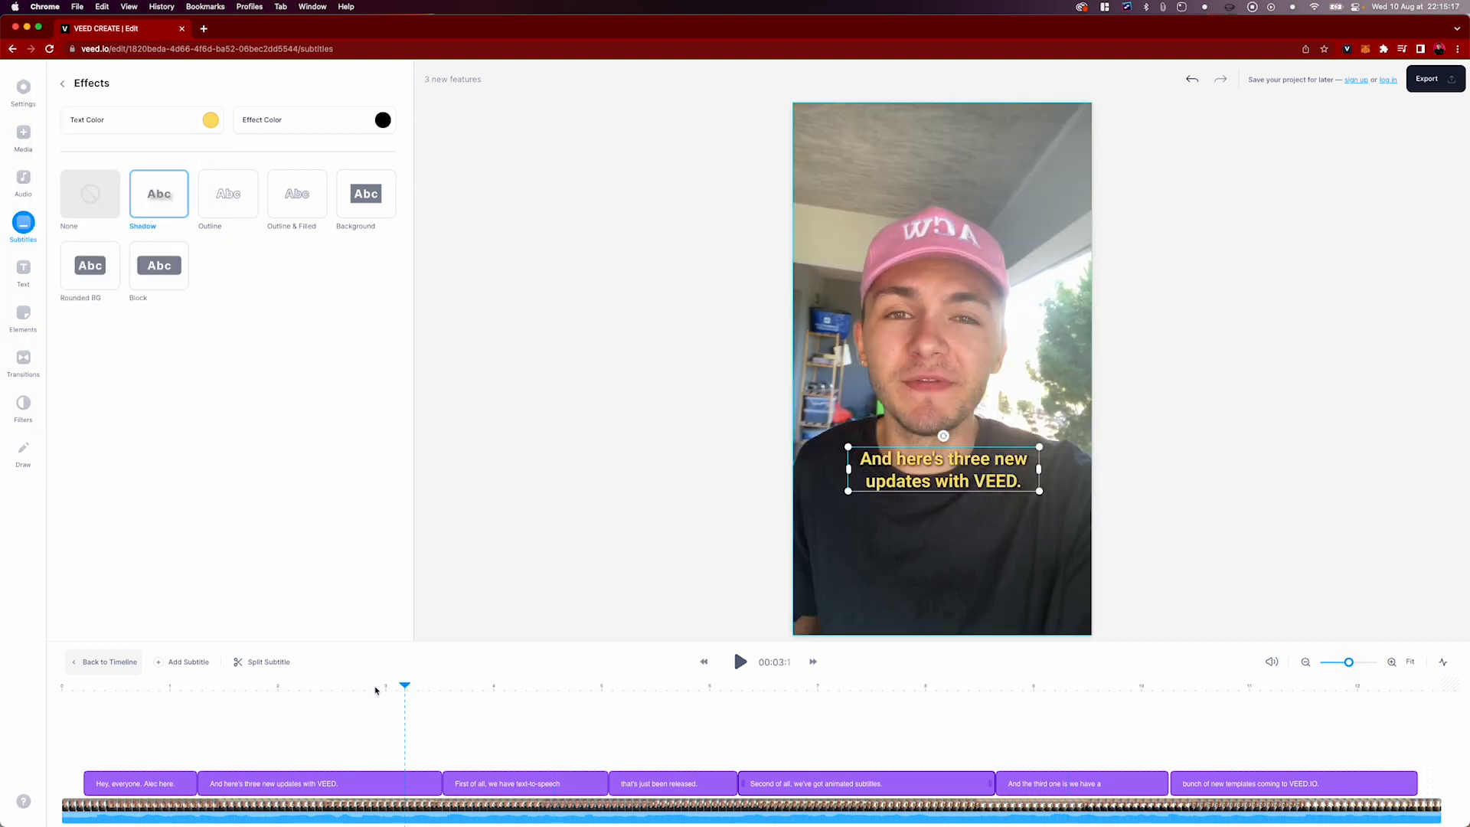
pyautogui.click(188, 688)
pyautogui.click(1022, 685)
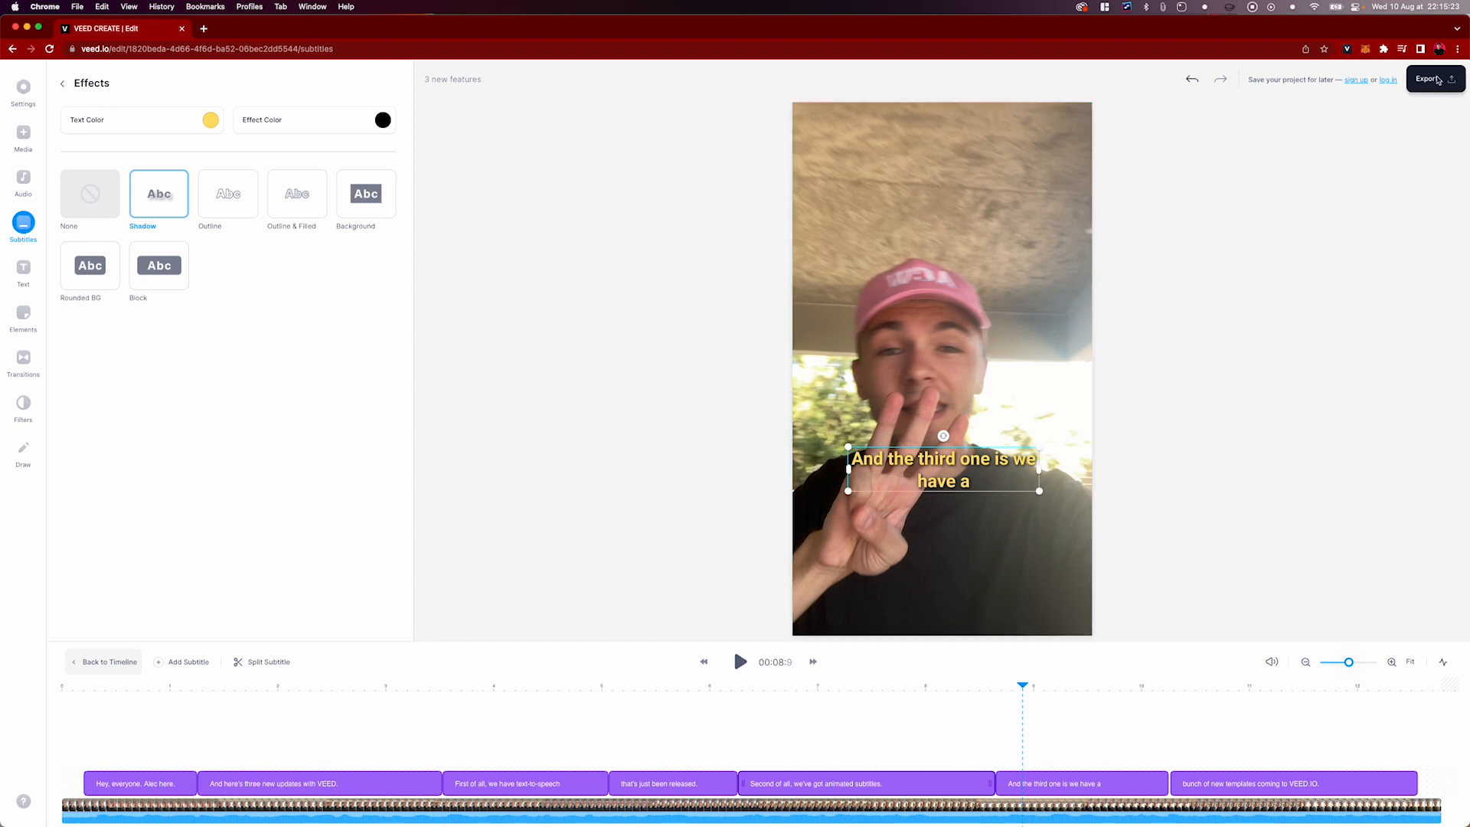
# Look at the export options and the paid plans offered for removing the watermark, and close the plan overview
pyautogui.click(1432, 79)
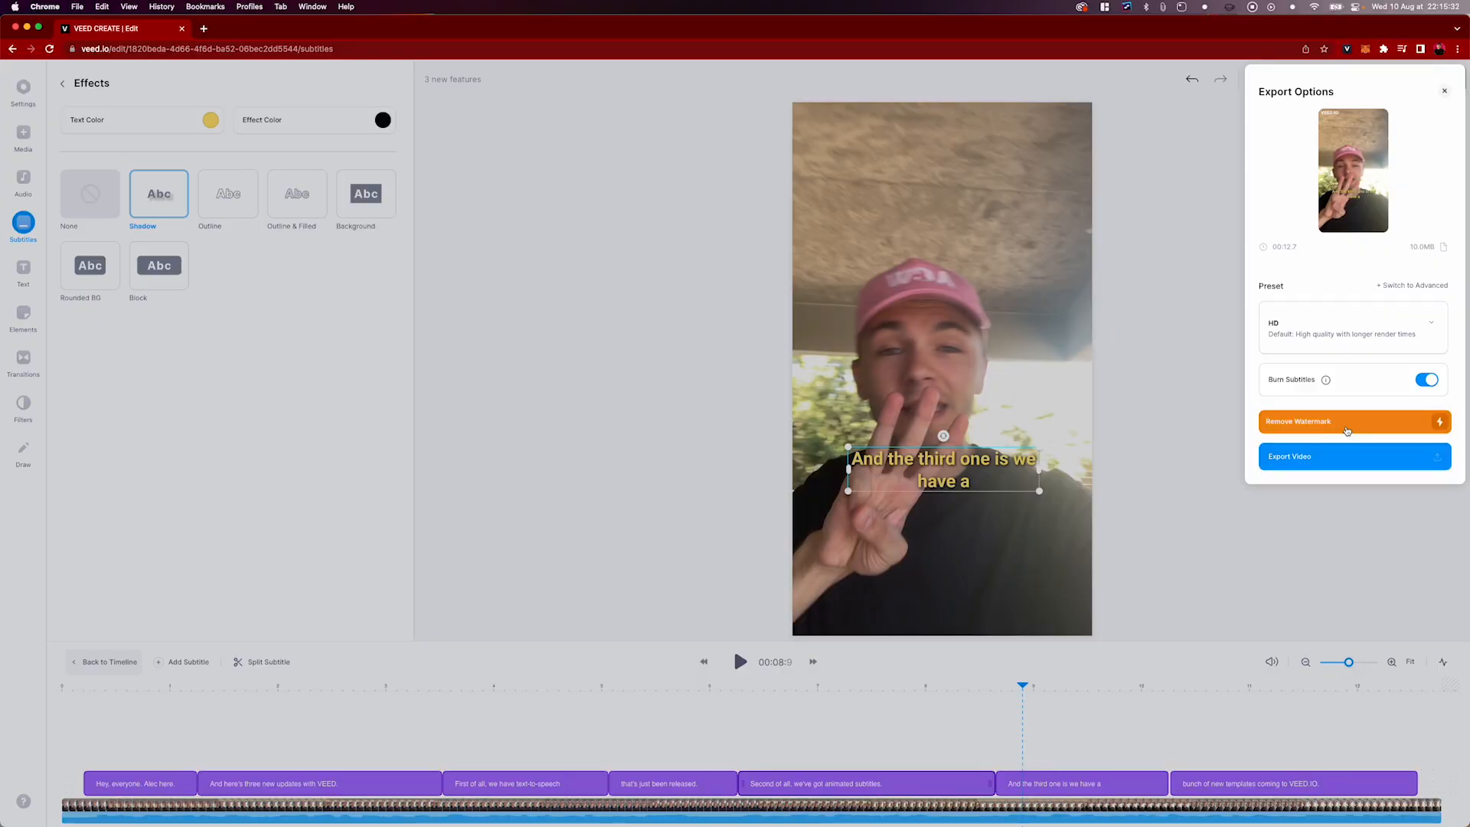
pyautogui.click(1346, 425)
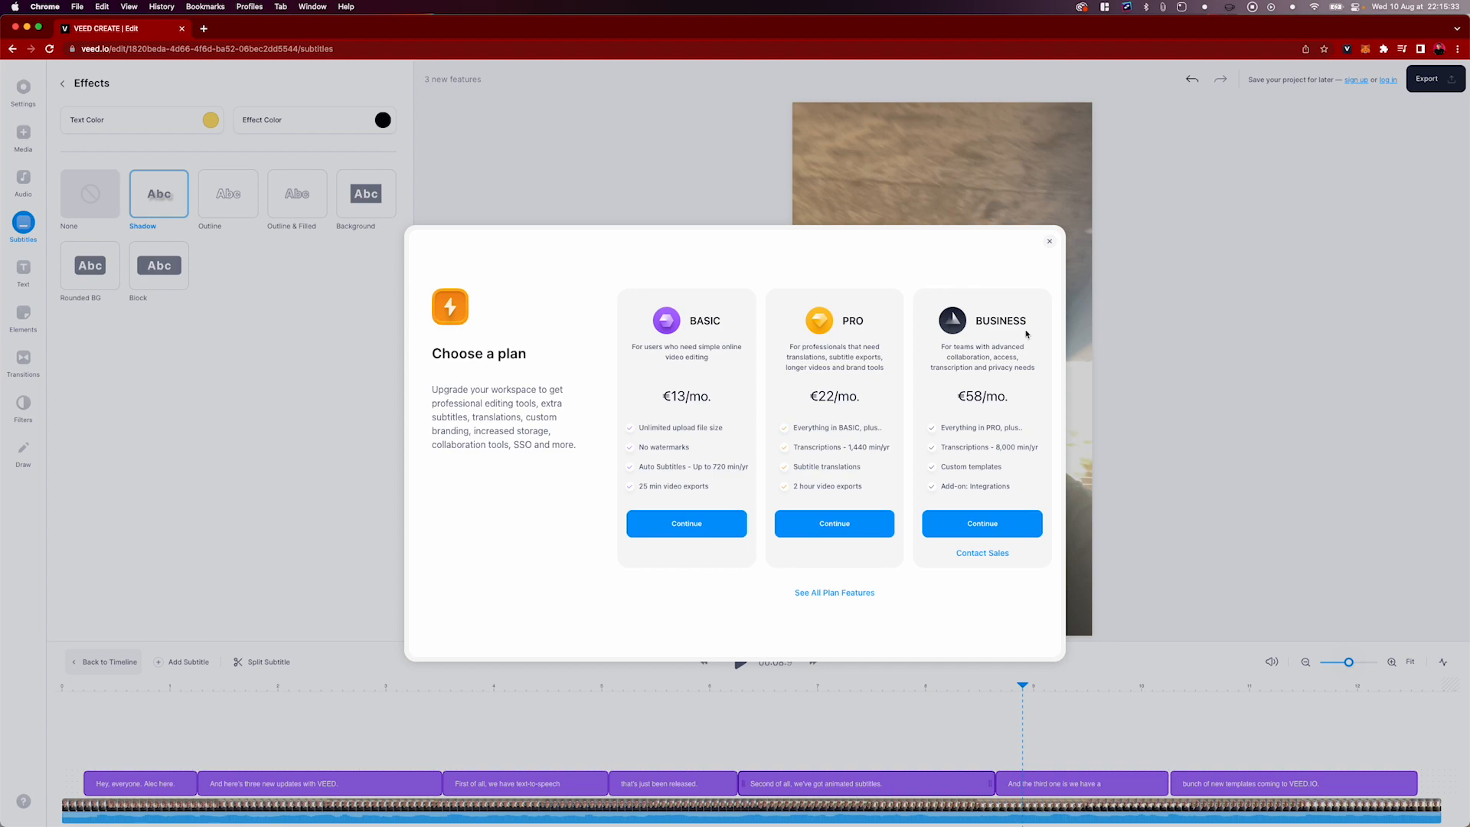
pyautogui.click(1050, 242)
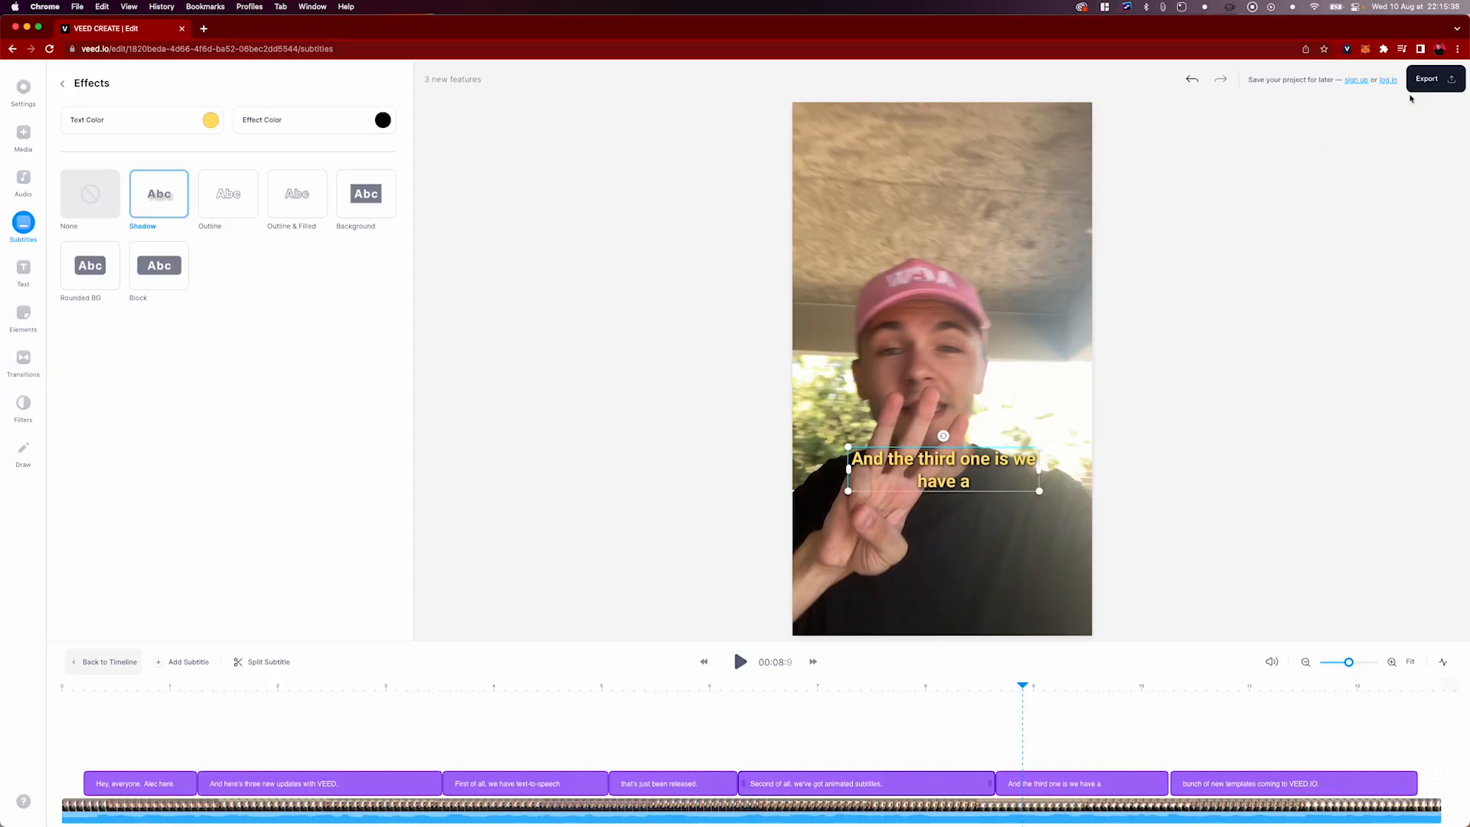
# Export the video with the HD preset and burned-in subtitles, and play the first seconds of the finished video
pyautogui.click(1426, 79)
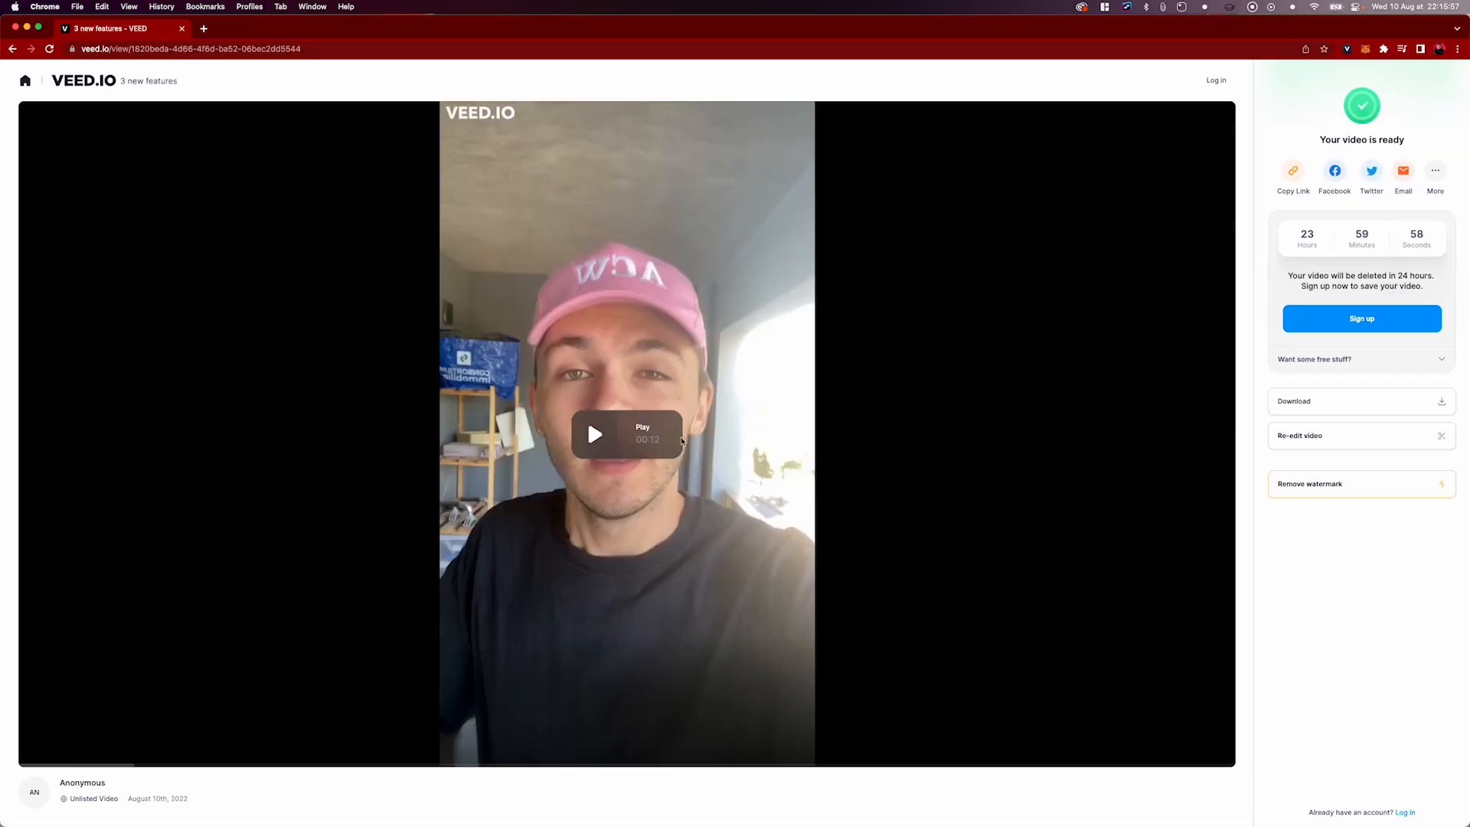
pyautogui.click(600, 434)
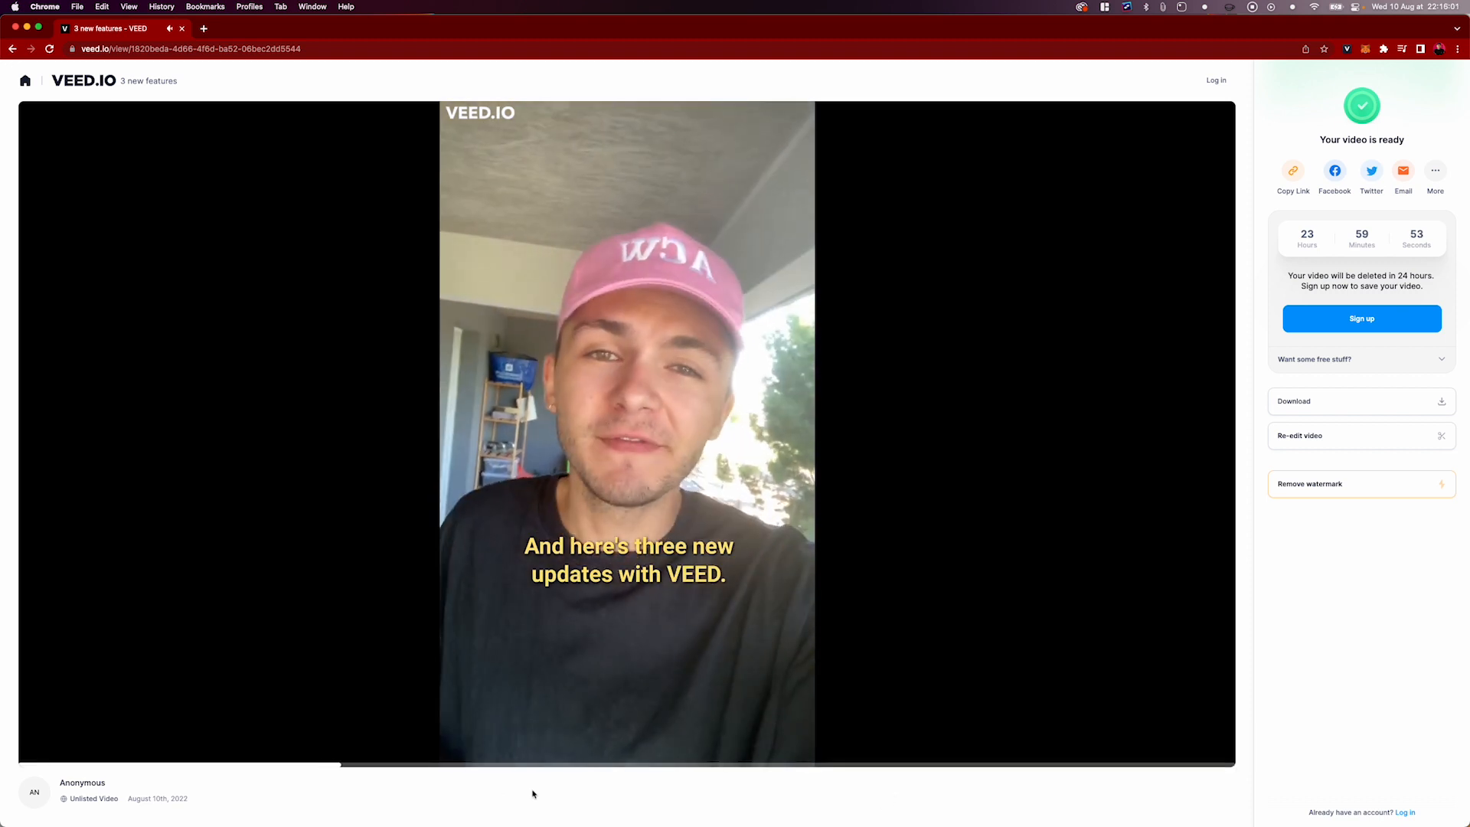
pyautogui.click(596, 750)
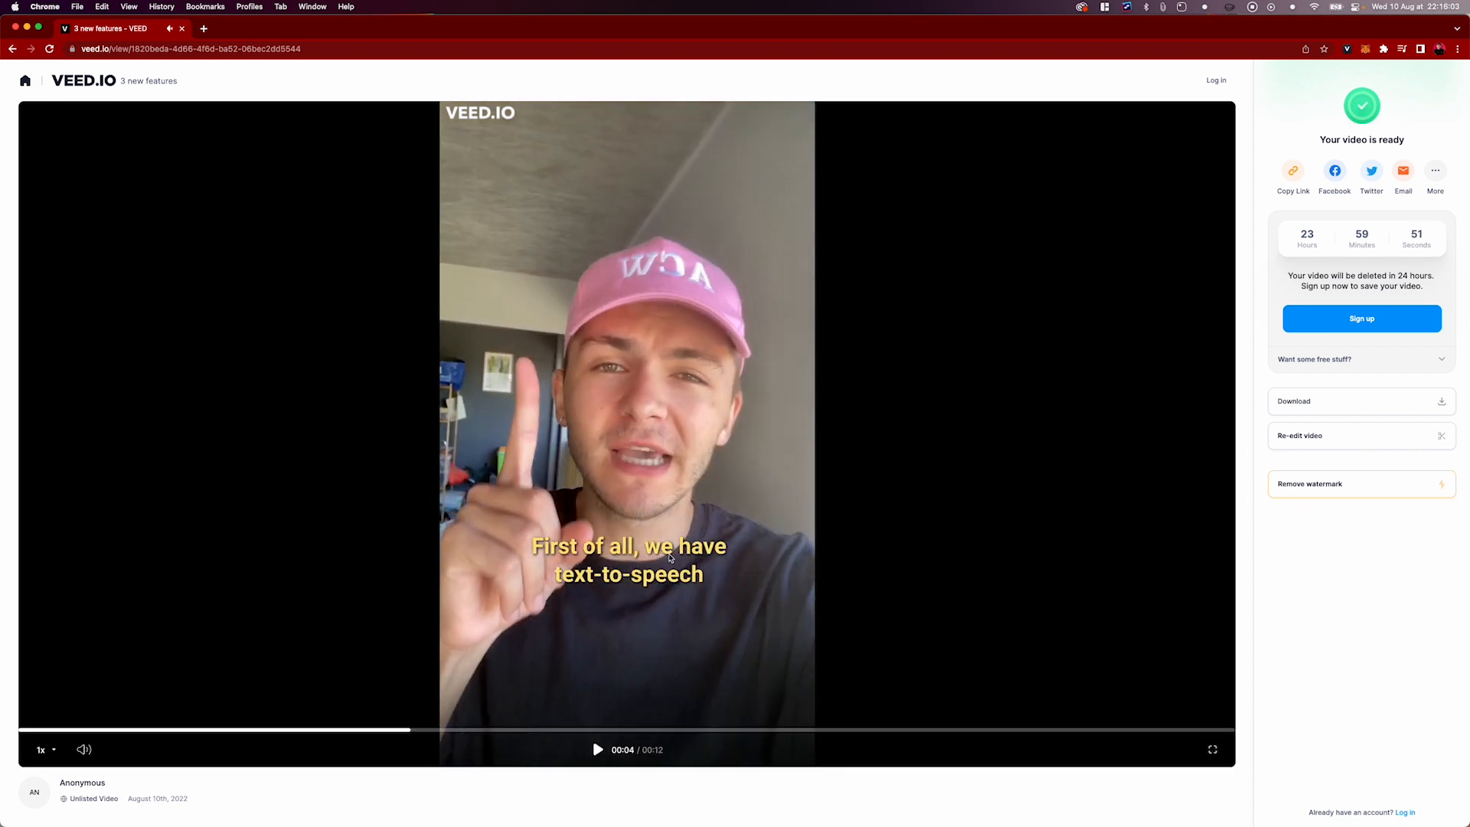